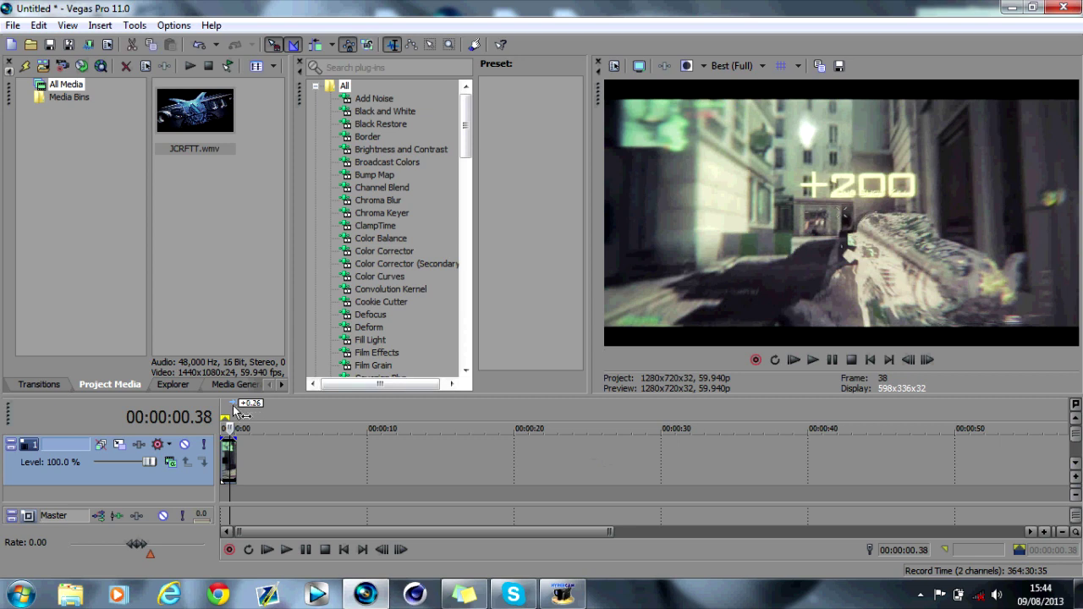
Replay the current clip from its start in the preview.
drag(235, 411, 210, 410)
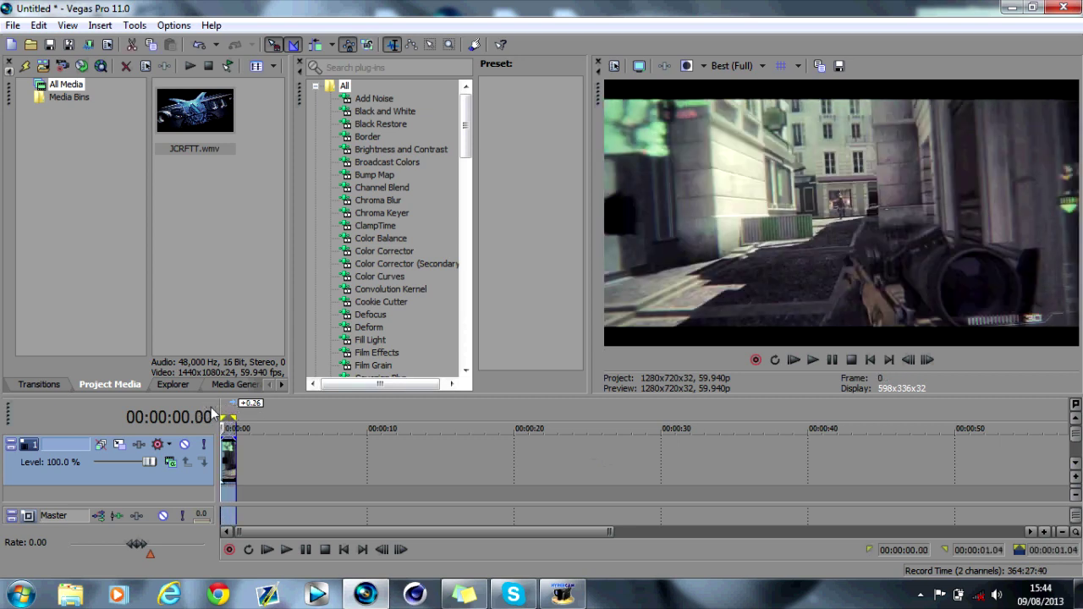
key(space)
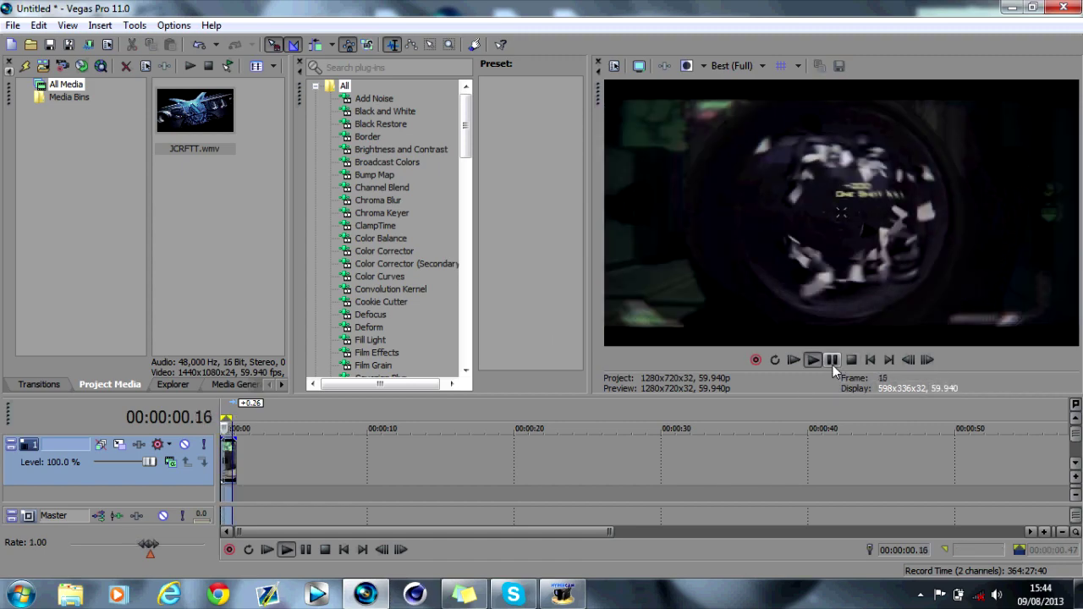
key(space)
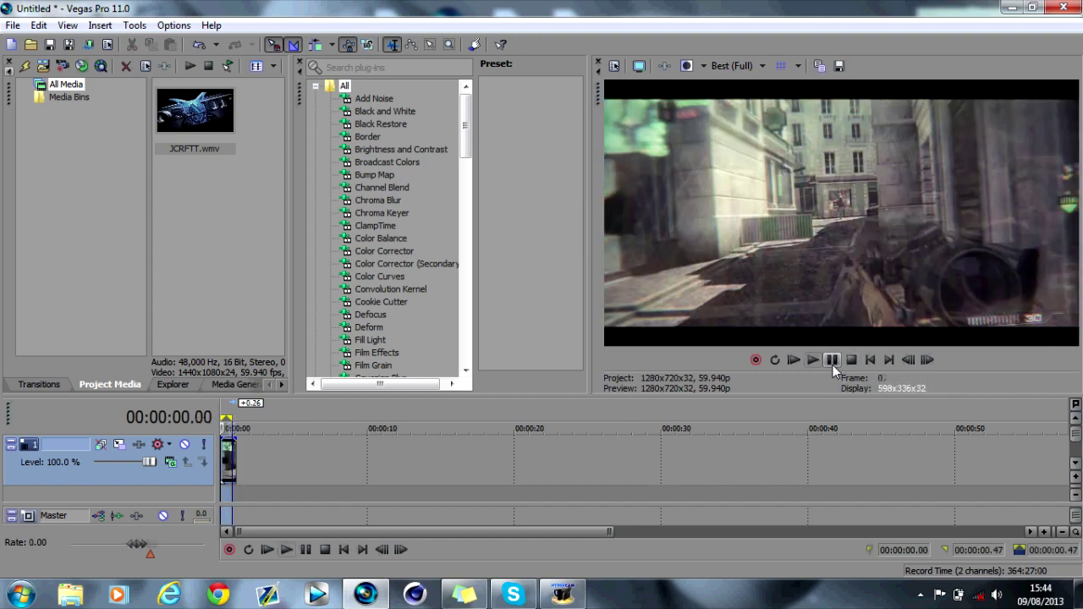
key(space)
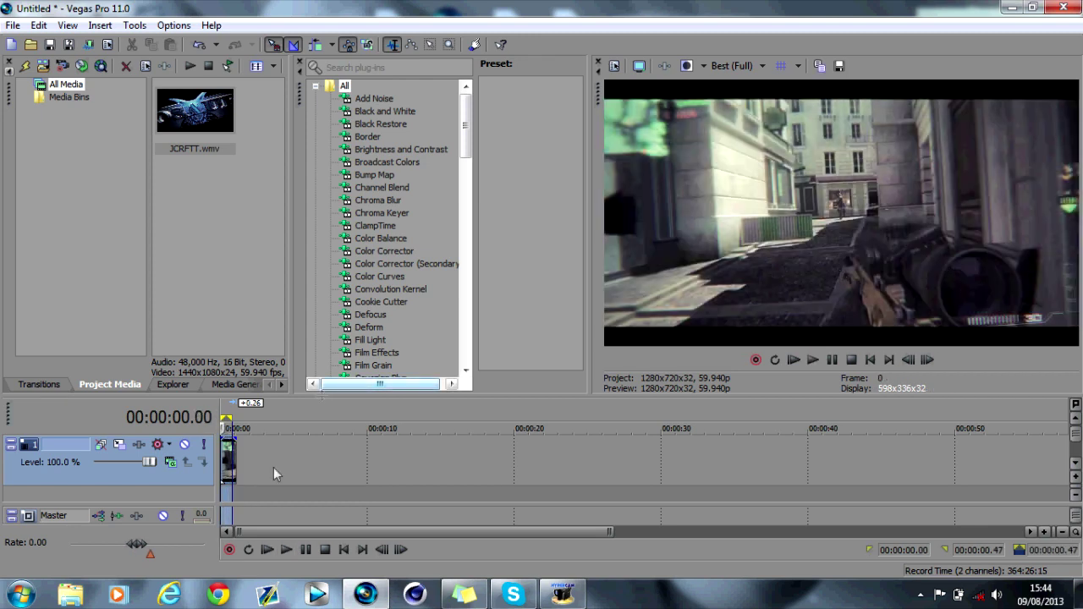
Close the old project without saving it.
click(13, 24)
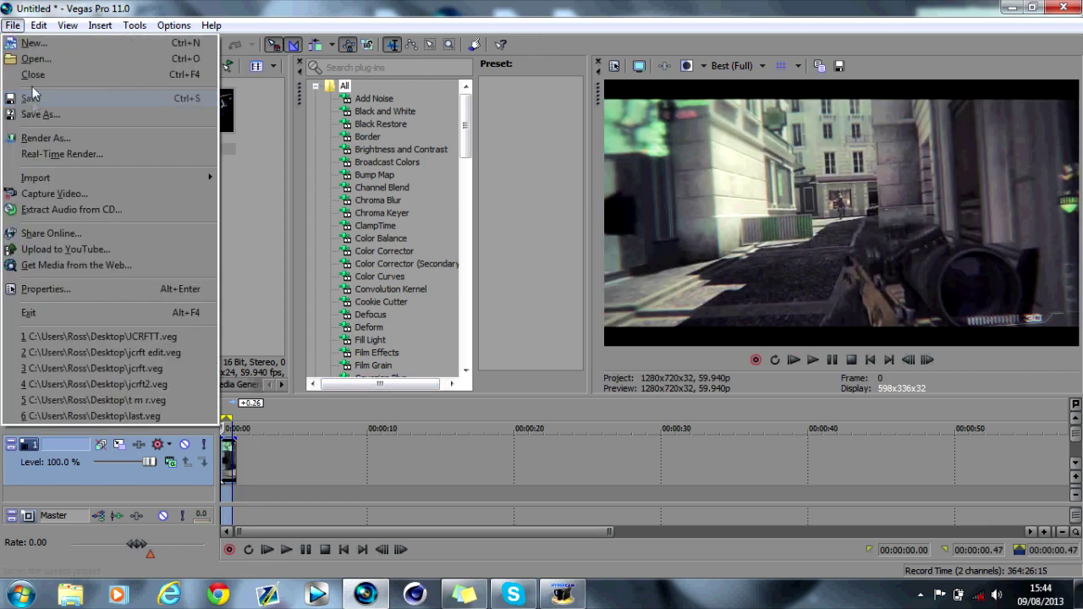
click(30, 72)
click(552, 254)
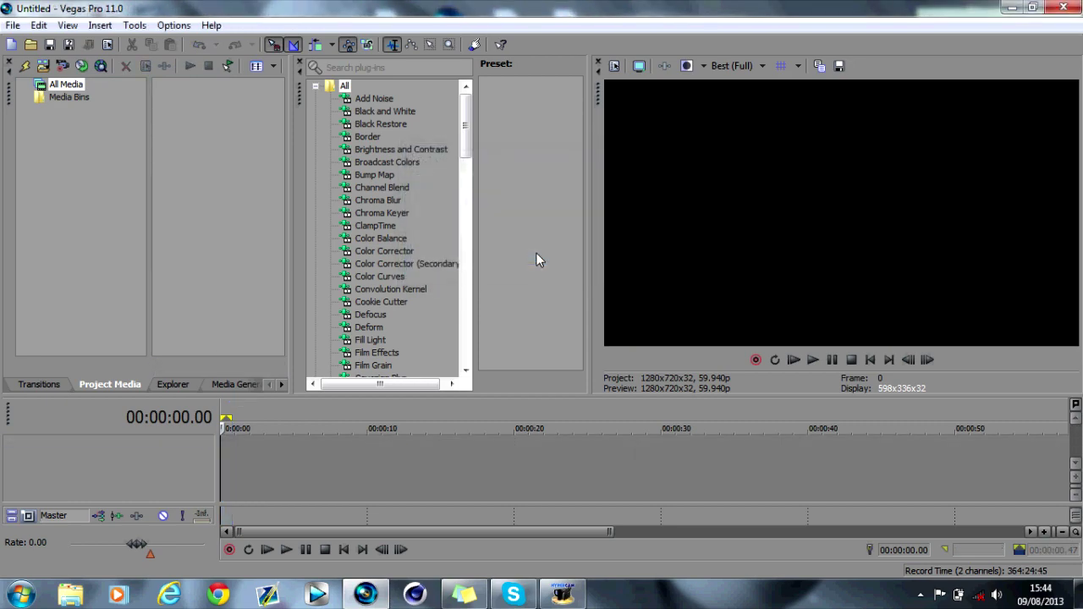
Open '5 man dome' from the montage > 1 folder into a fresh project.
click(32, 45)
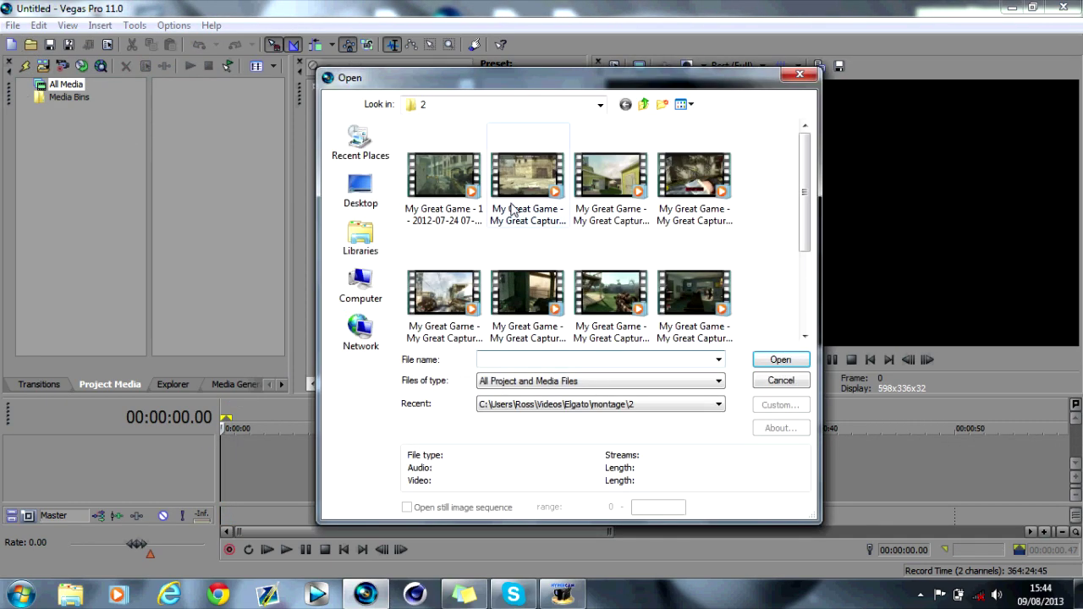
click(602, 108)
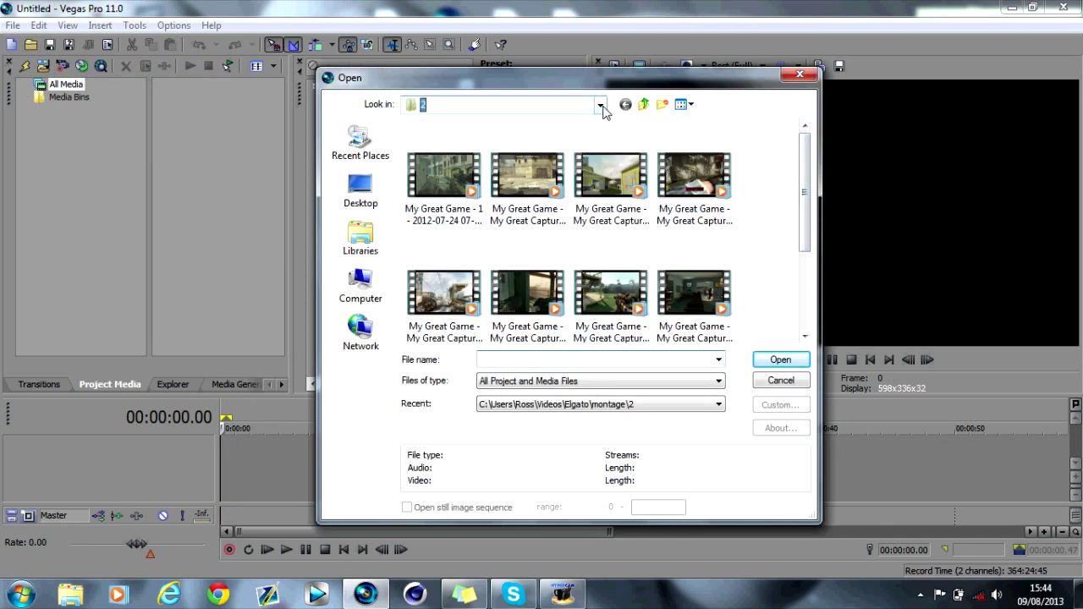
click(600, 105)
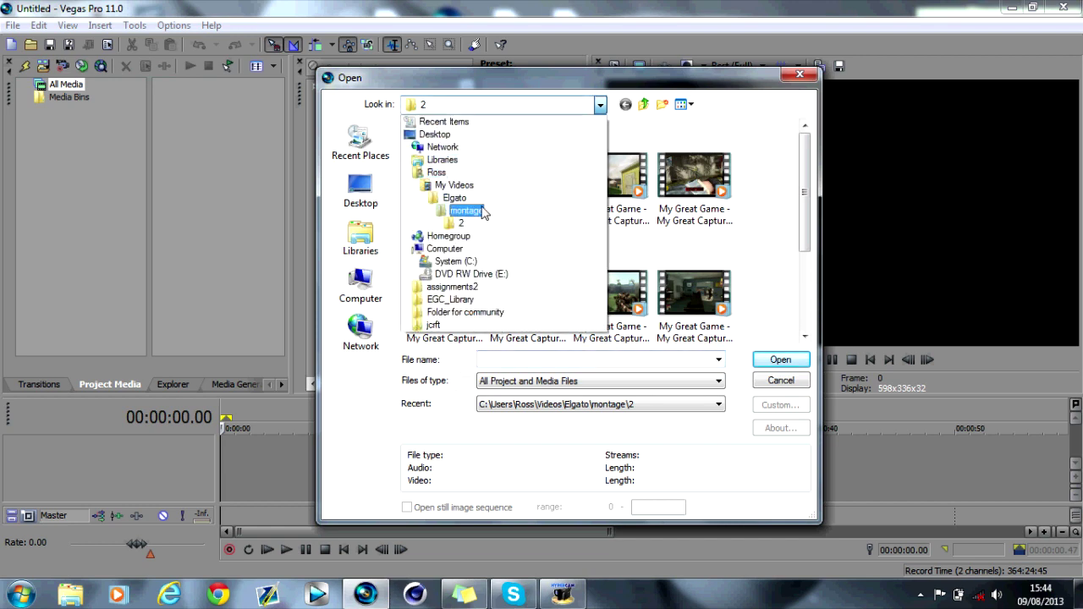
click(468, 211)
double_click(448, 194)
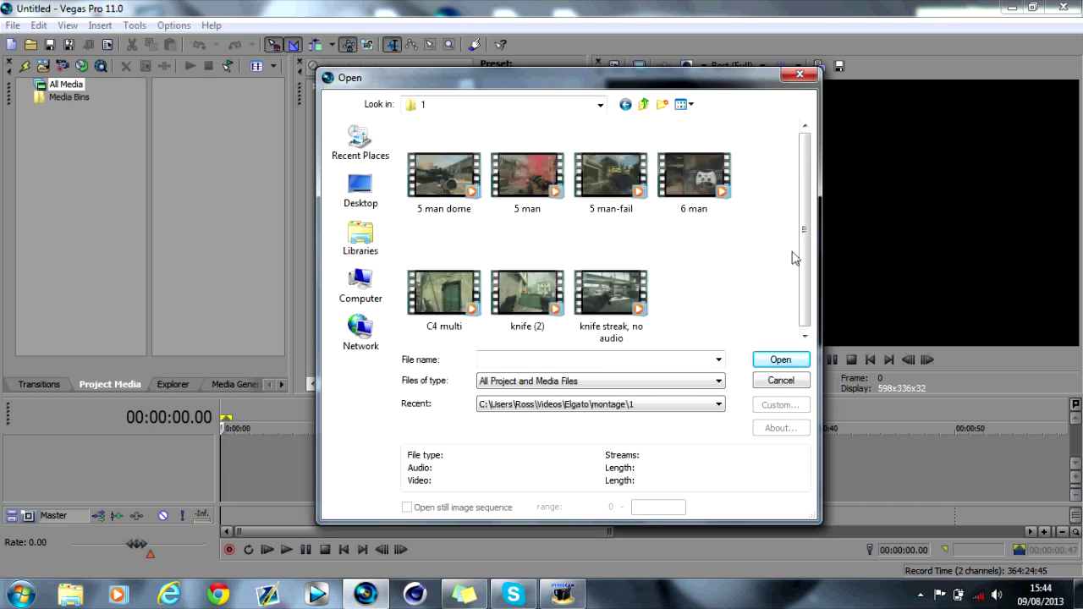
double_click(434, 194)
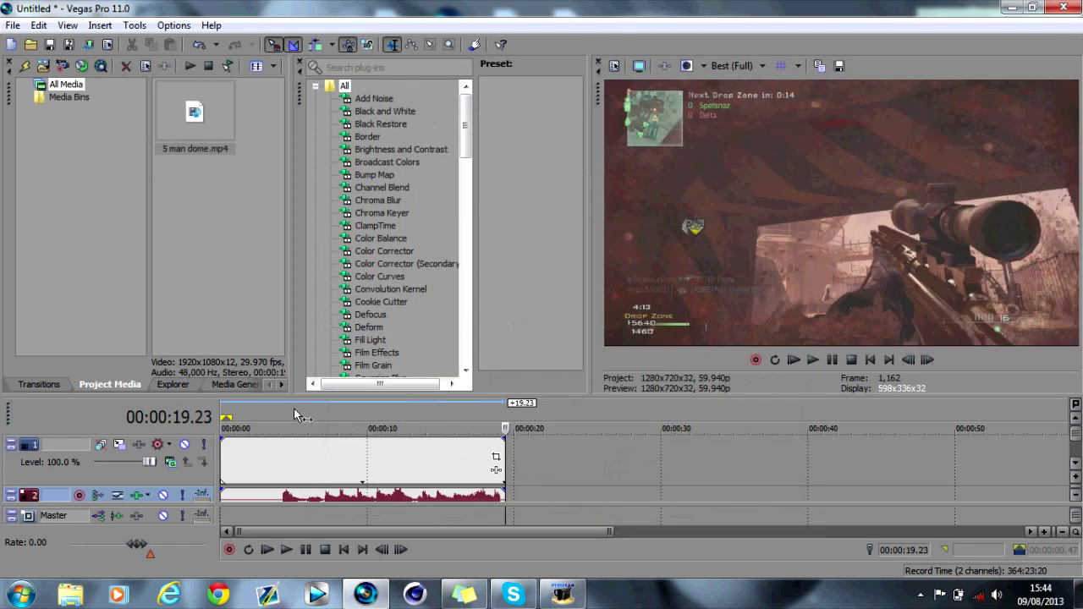
Trim about five seconds off the clip's start, delete its audio track, and slide it to 0:00.
click(296, 423)
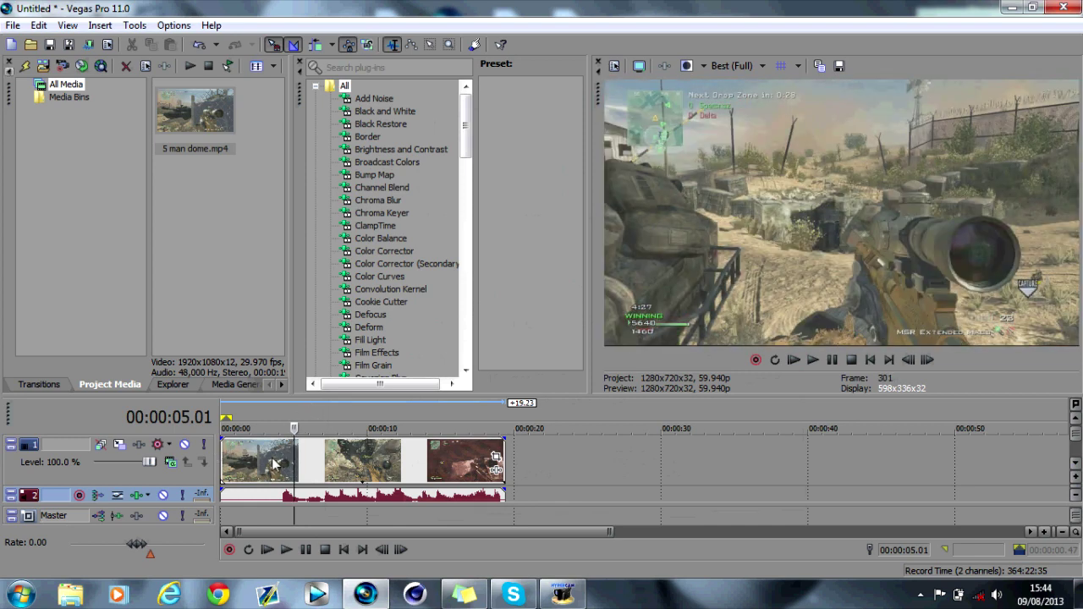
drag(218, 457, 322, 468)
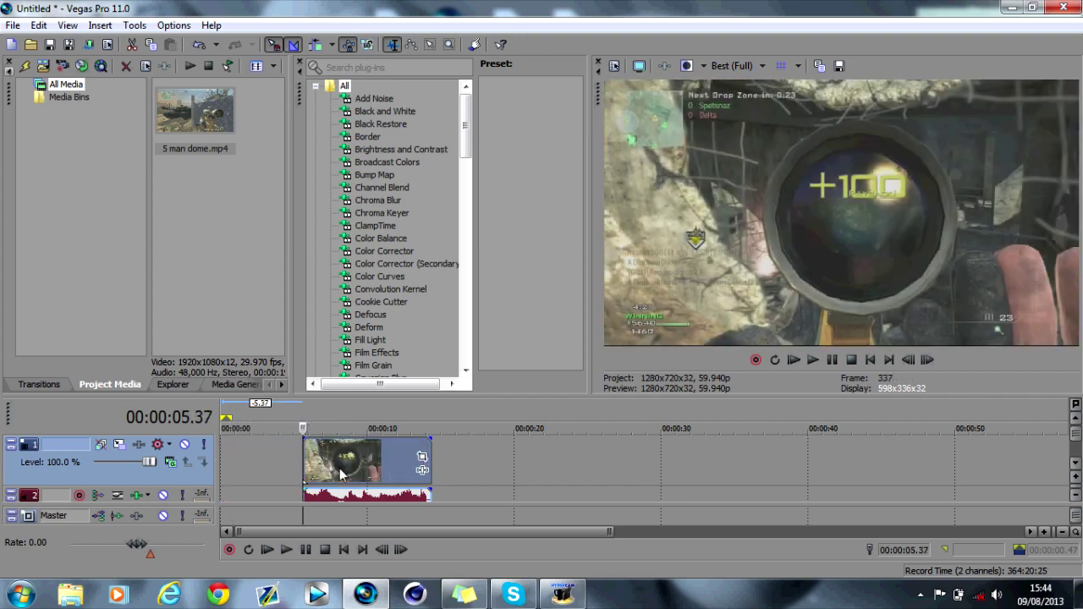
right_click(453, 499)
click(500, 379)
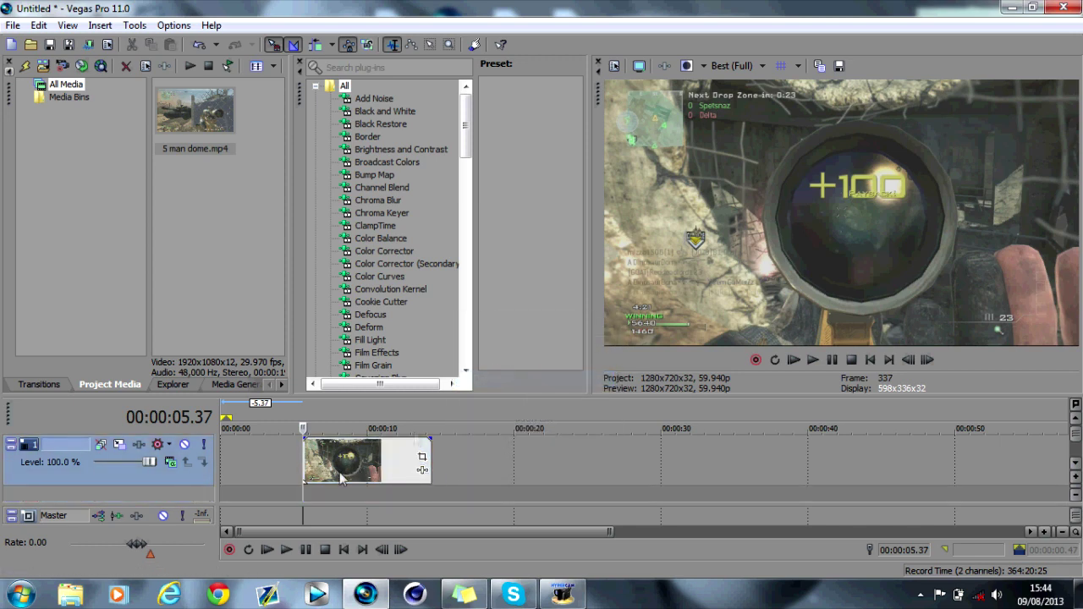
drag(349, 470, 269, 471)
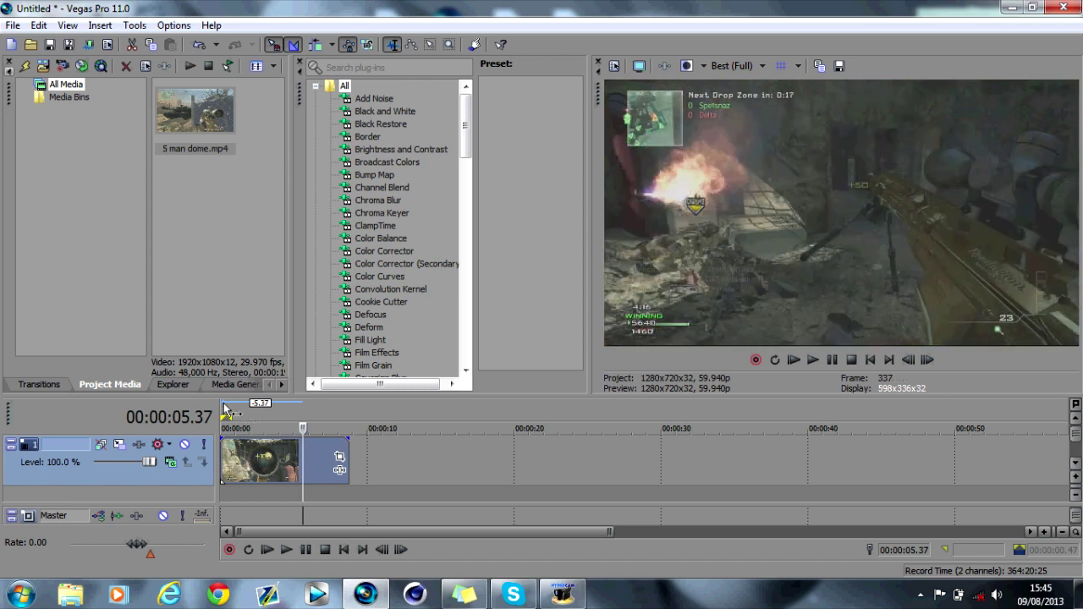
click(229, 415)
Insert an empty video track above the clip and step the preview forward four frames.
right_click(200, 531)
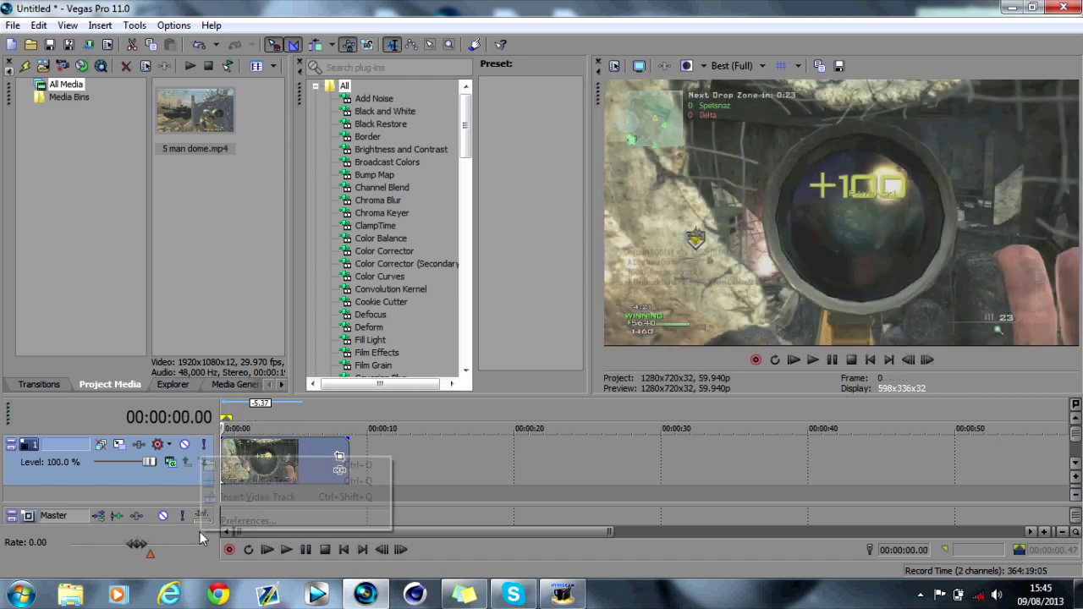
click(251, 492)
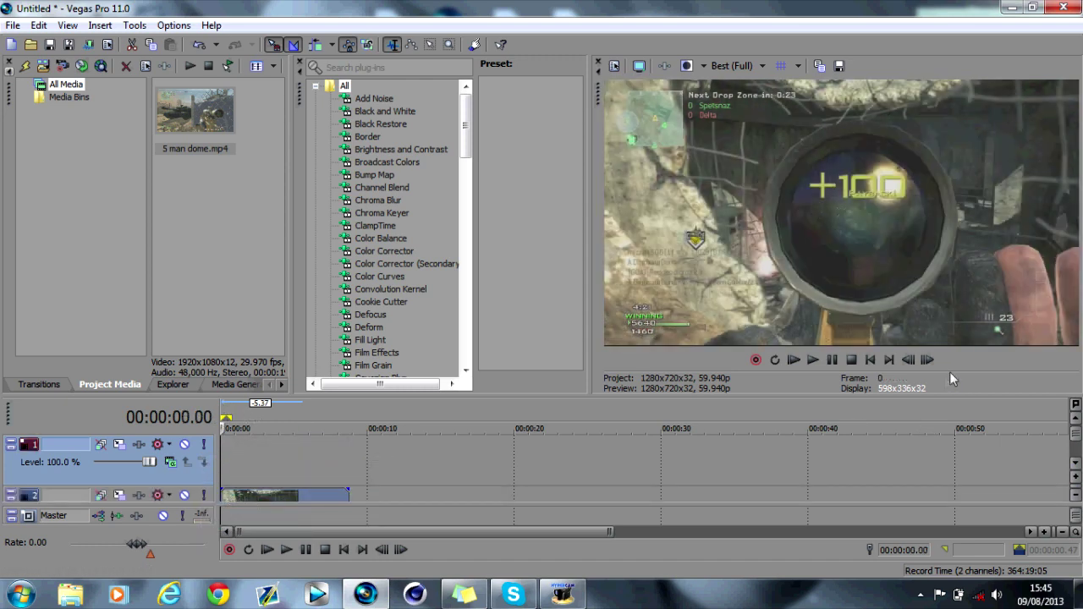
click(928, 359)
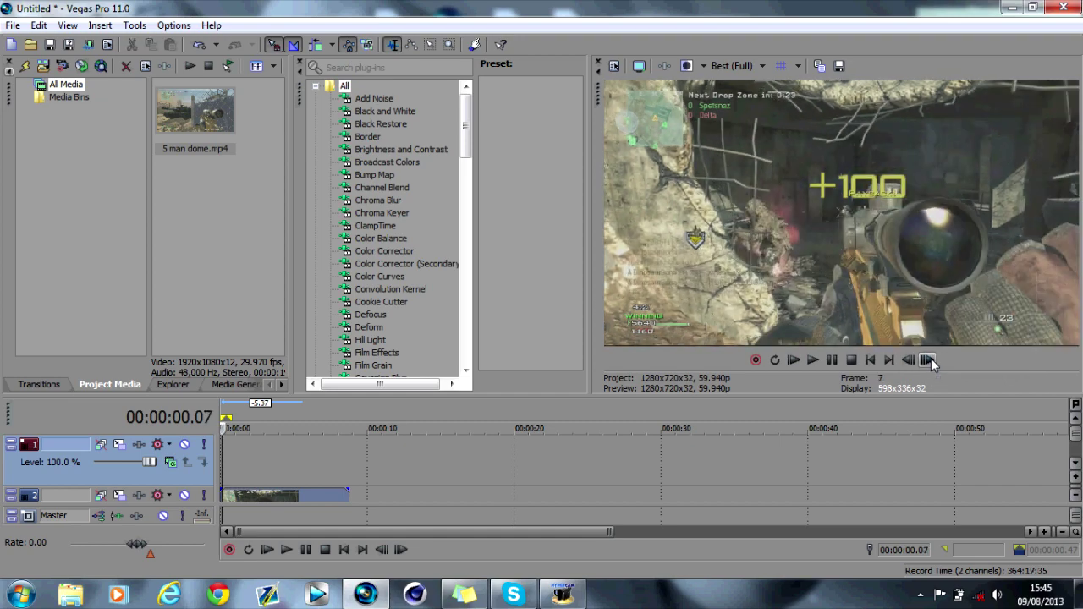
click(927, 360)
click(928, 360)
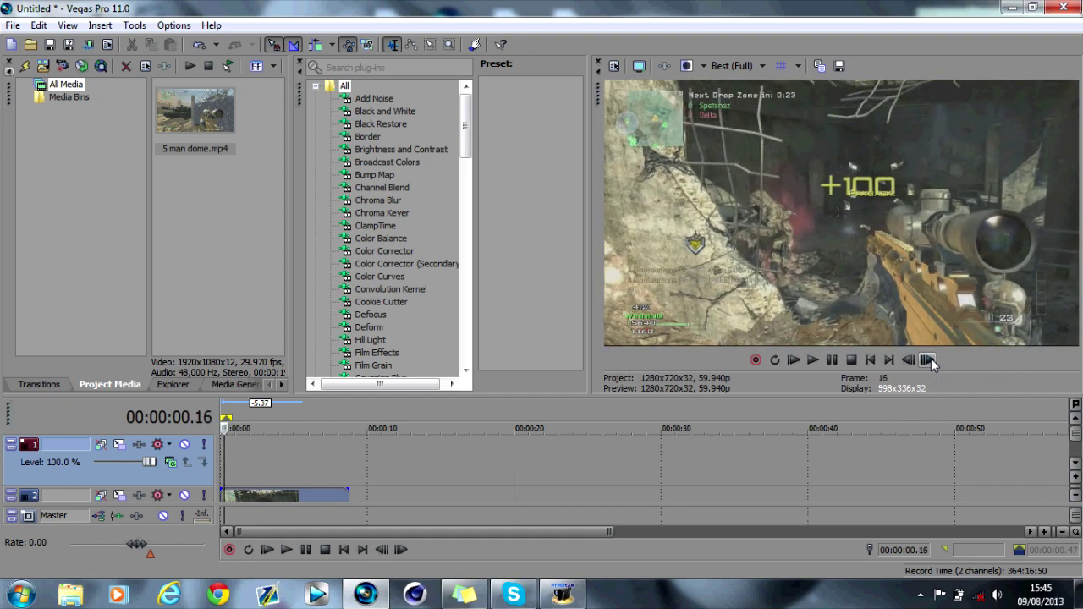
click(928, 359)
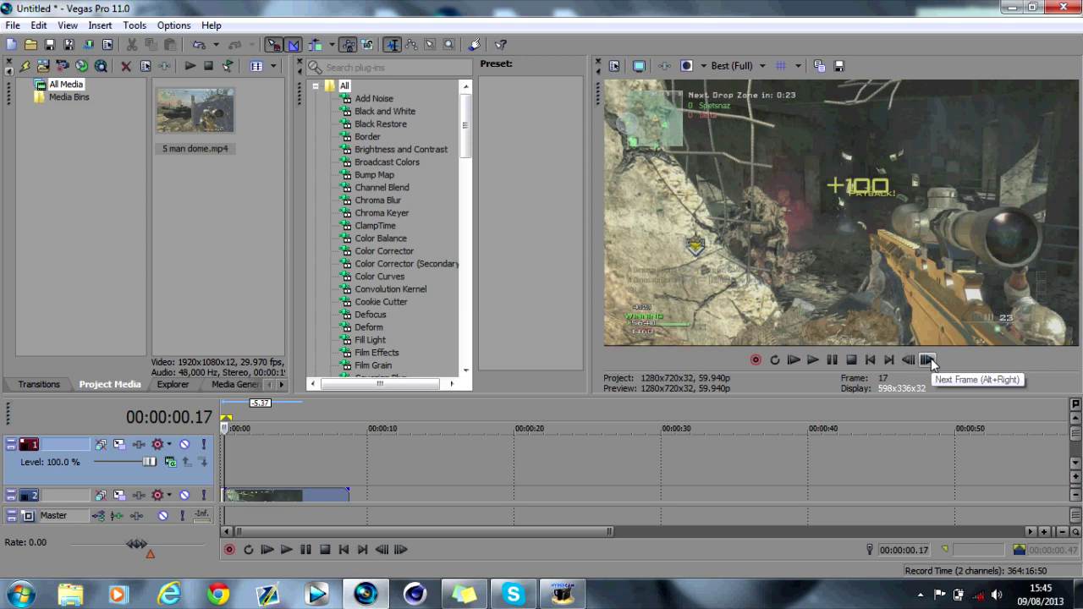
Zoom the timeline in and Ctrl-drag a short copy of the clip onto the new top track.
click(1046, 534)
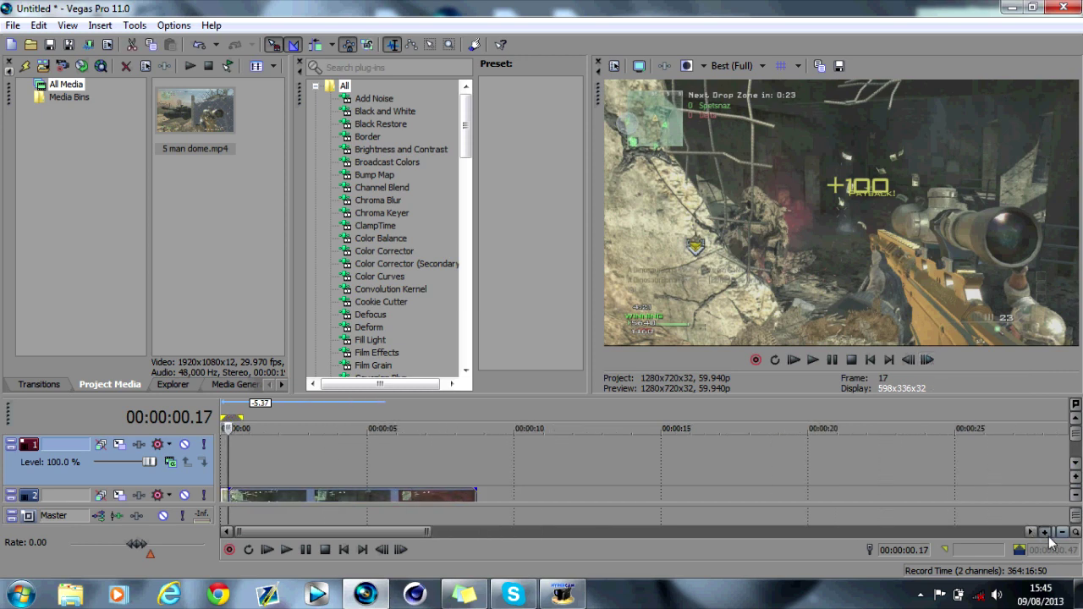
click(1047, 533)
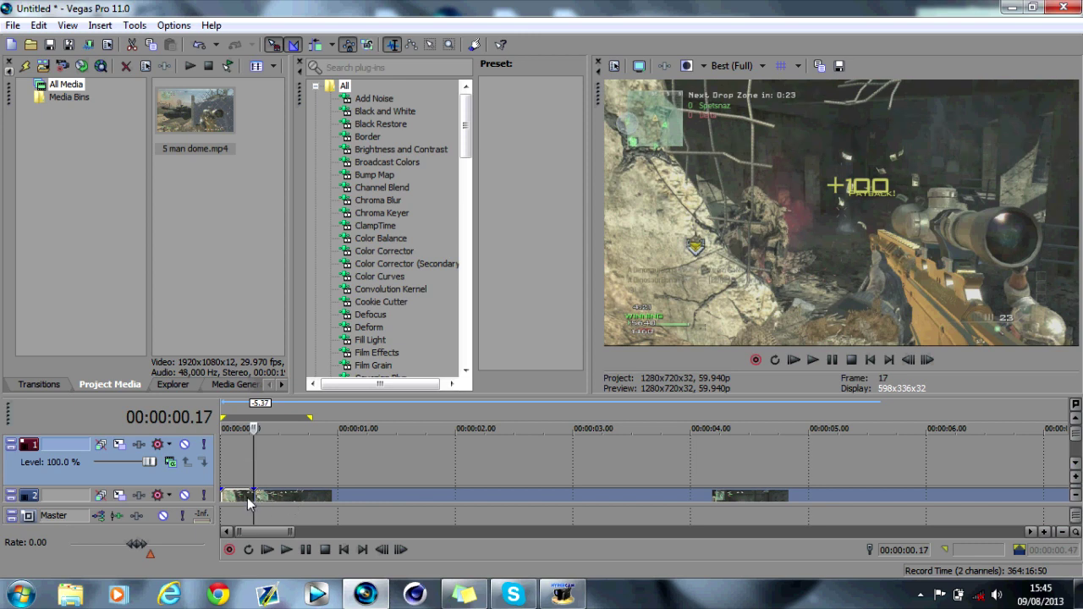
drag(247, 503, 243, 458)
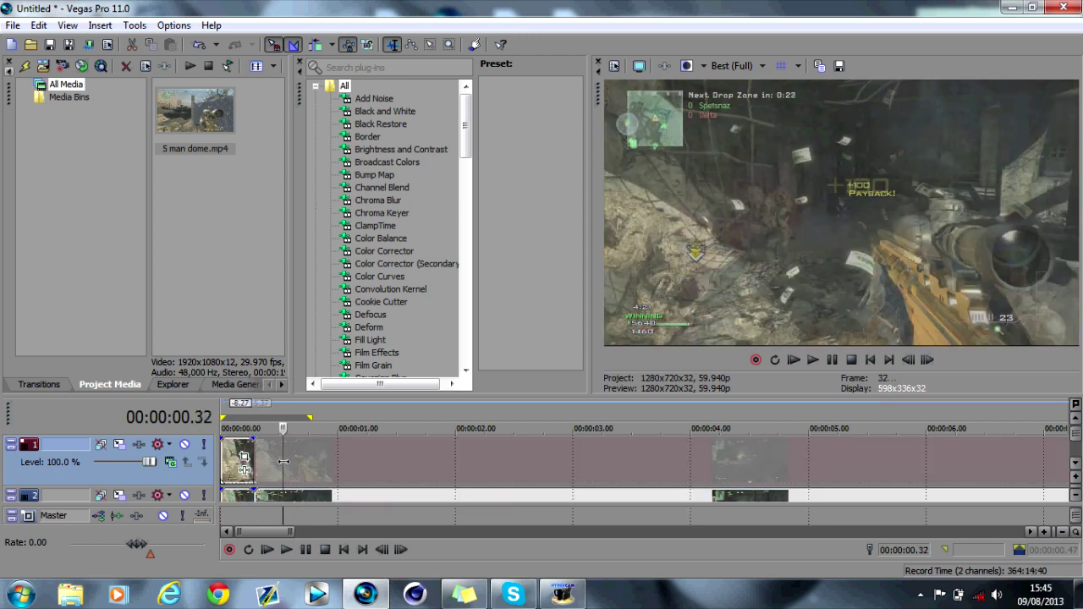
click(225, 415)
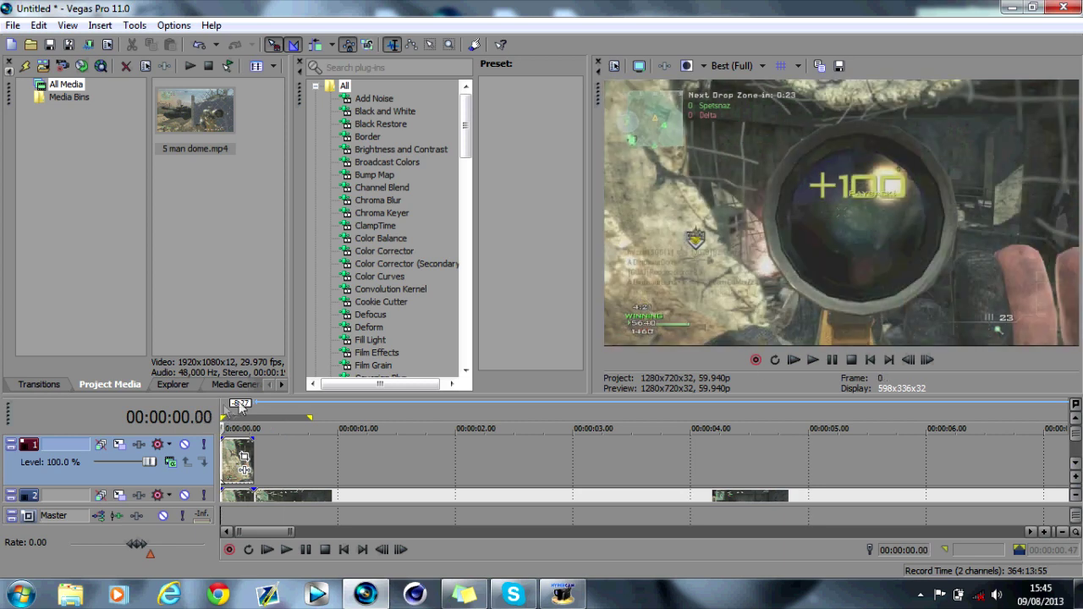
click(927, 359)
click(927, 360)
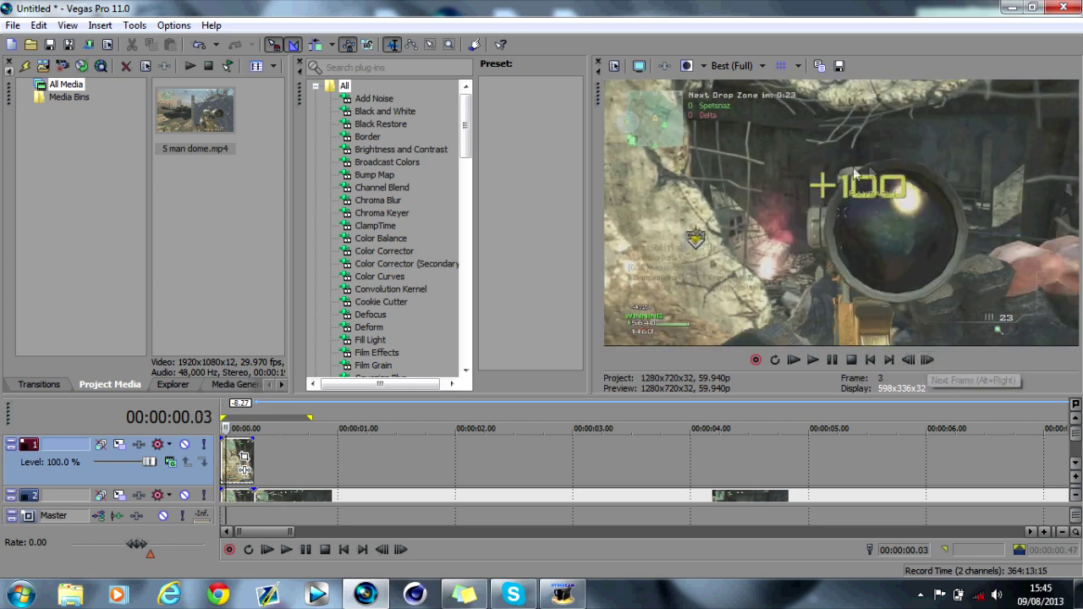
click(225, 414)
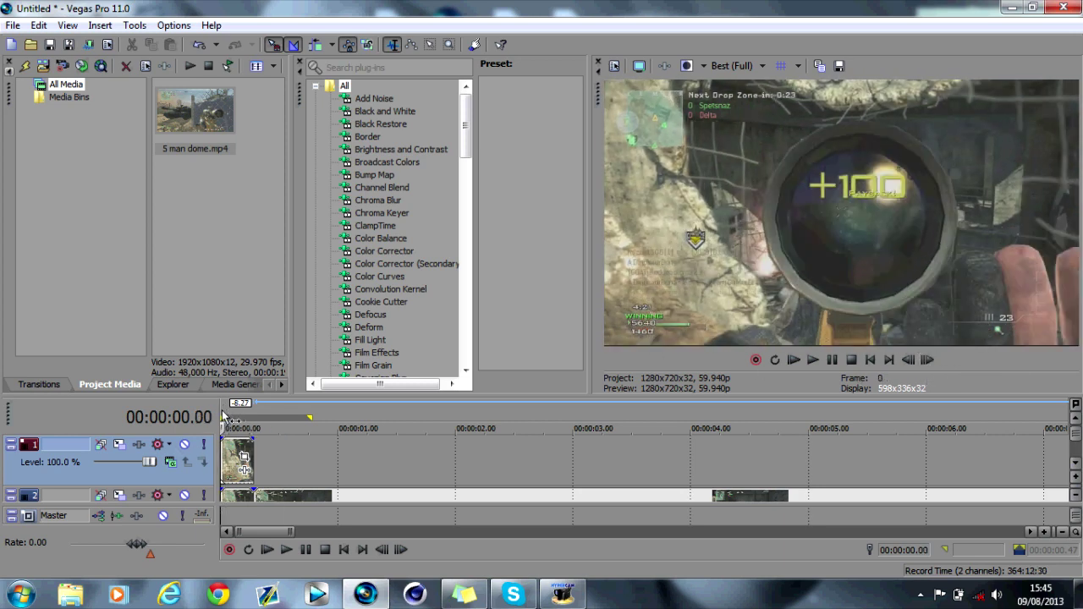
Open Event Pan/Crop for the top snippet and enable its mask.
click(246, 458)
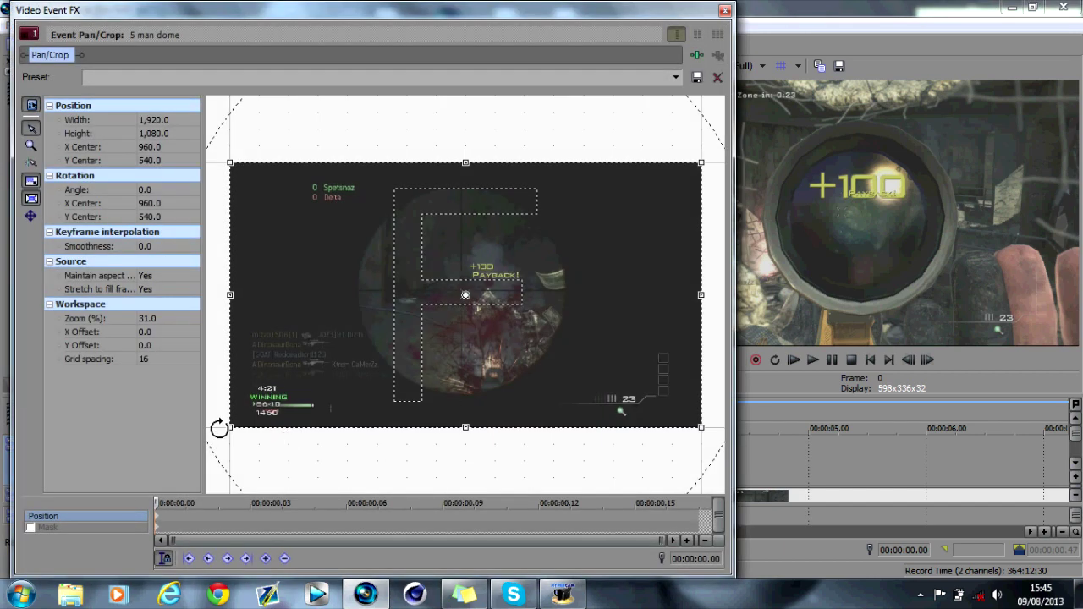
click(927, 360)
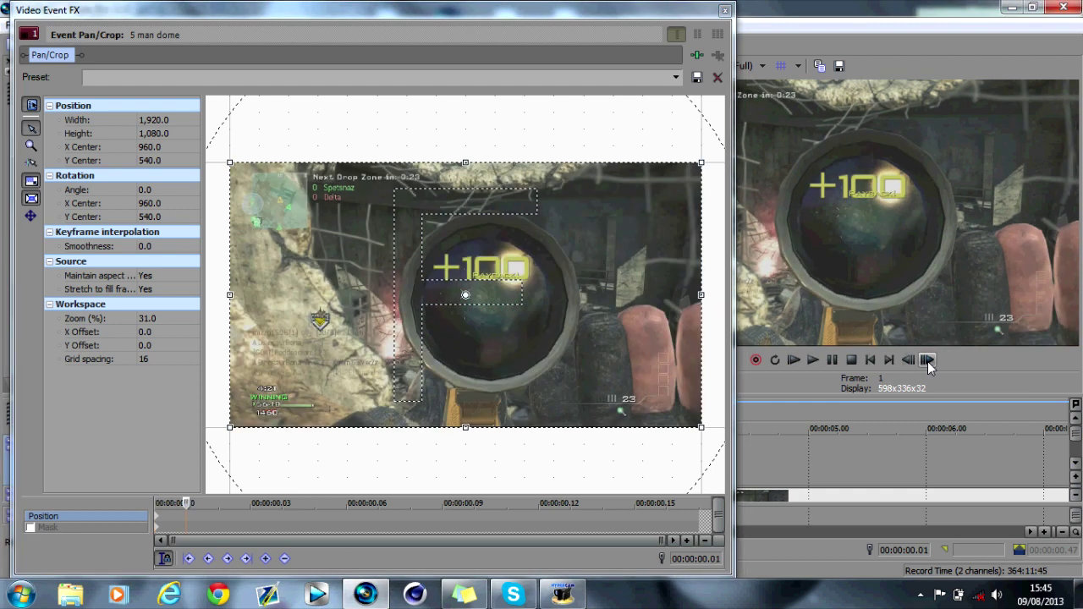
click(78, 528)
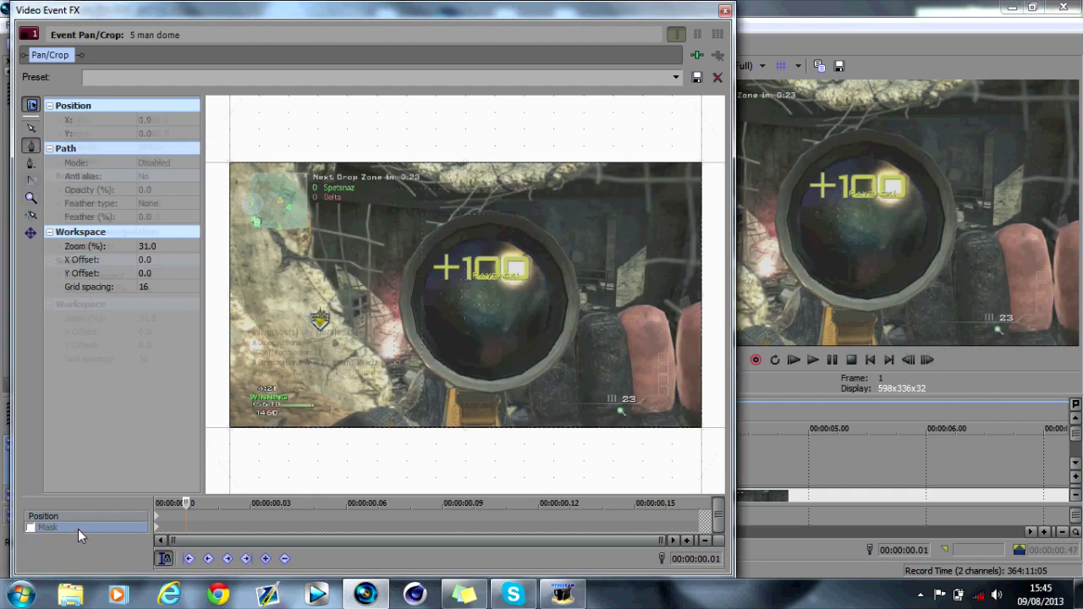
click(30, 528)
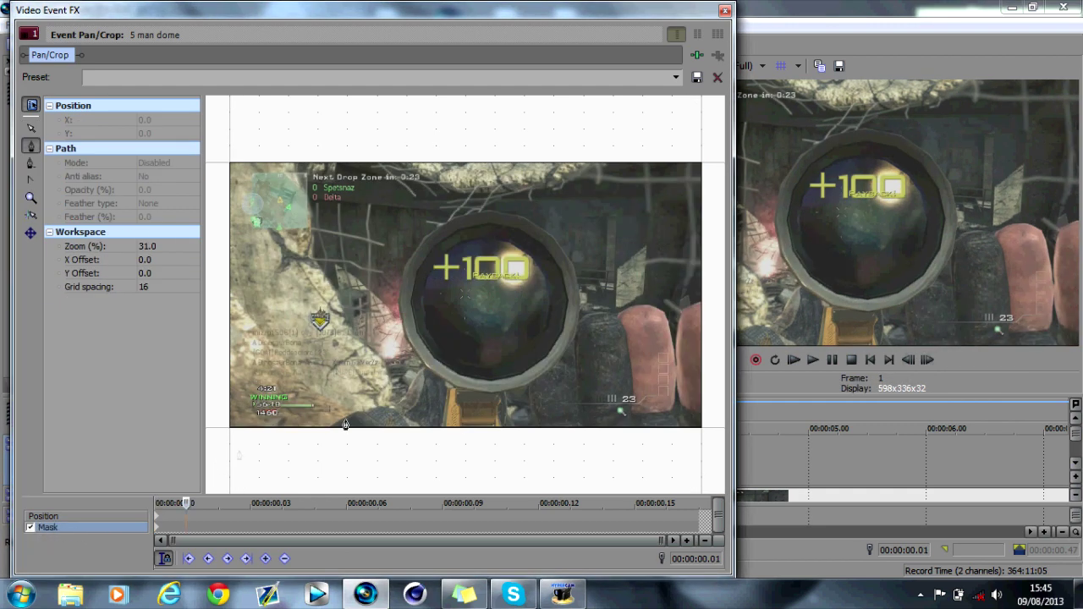
Place Bezier mask points from below the gun's base up around the scope's left edge and top.
click(440, 432)
click(448, 391)
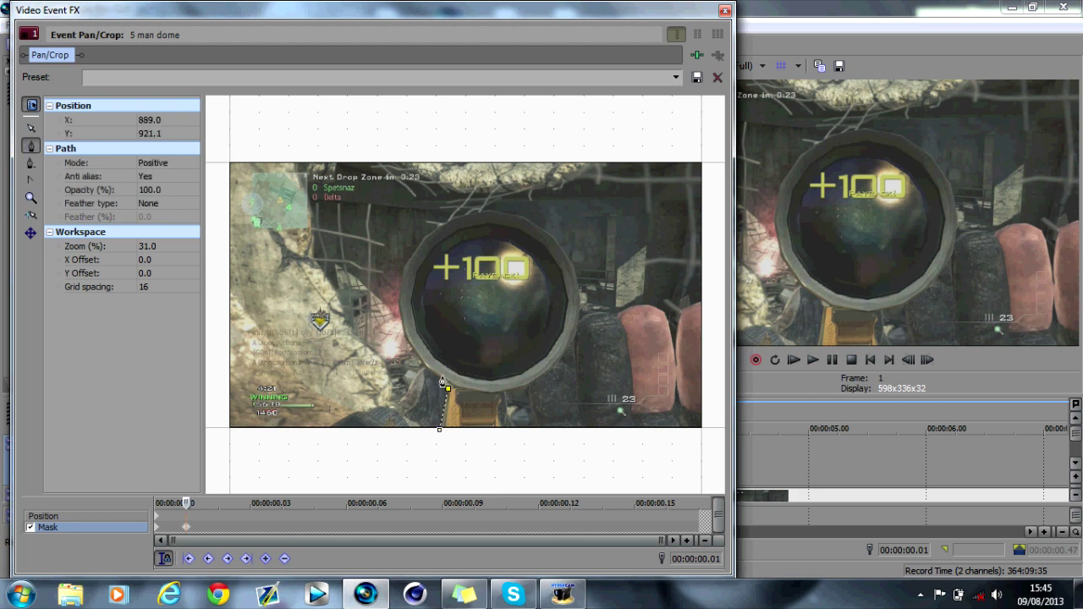
click(436, 378)
click(406, 342)
click(400, 291)
click(412, 254)
click(430, 233)
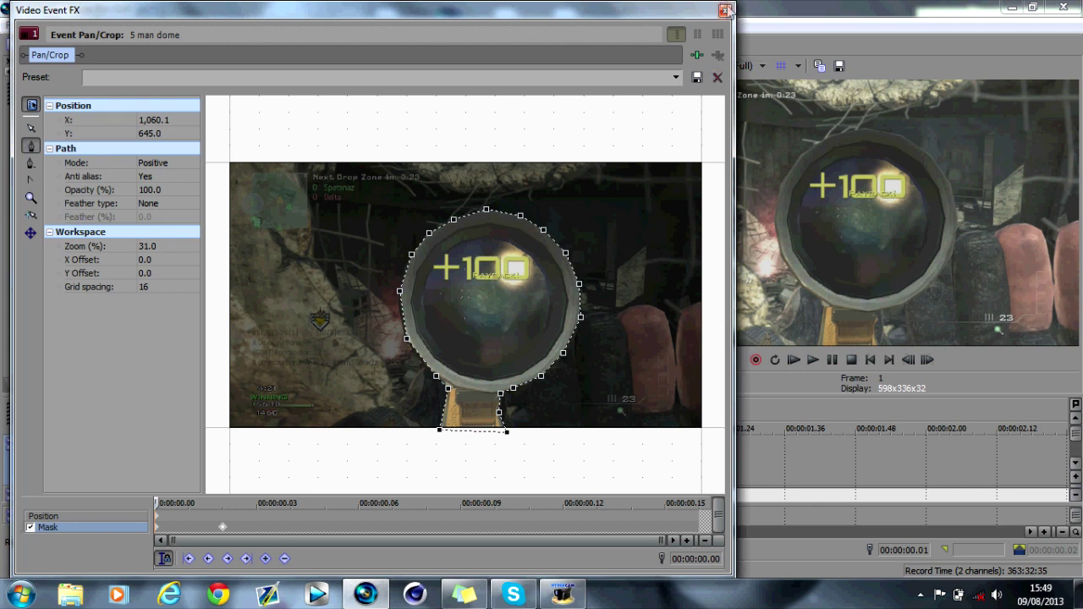
Scrub the mask keyframes to 00:00:00.02 and back, then close the Video Event FX window.
drag(155, 503, 223, 508)
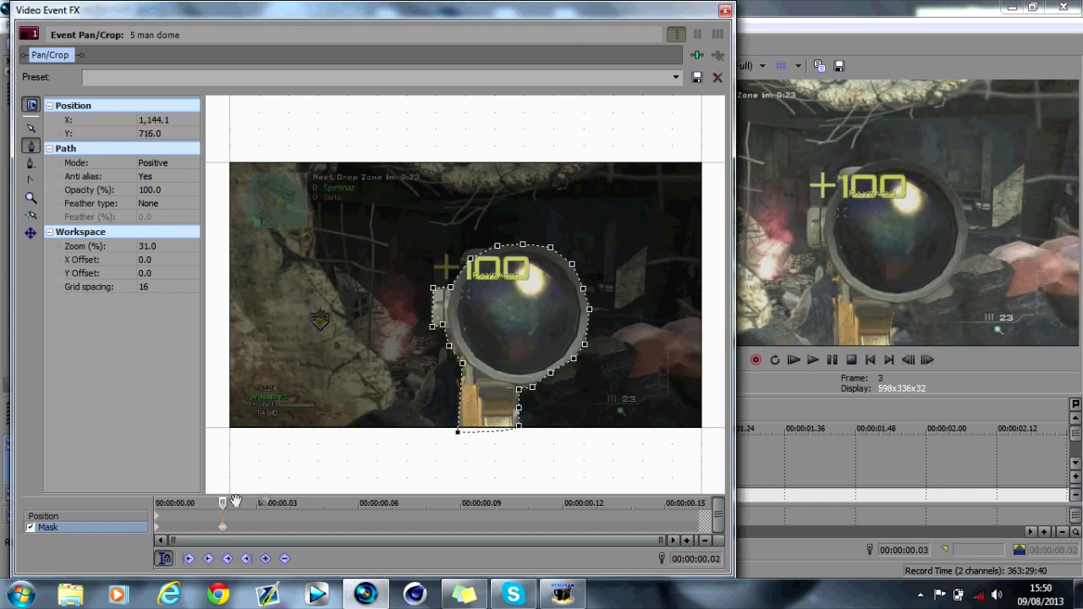
mouse_move(208, 503)
mouse_down()
mouse_move(156, 503)
mouse_move(223, 503)
mouse_up()
click(726, 10)
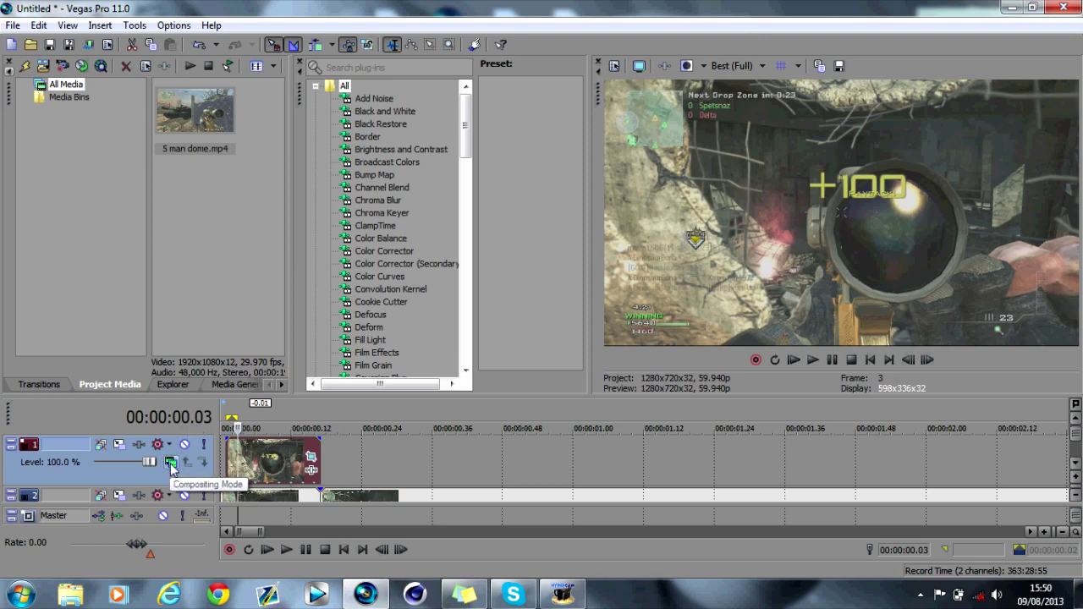
Set track 1's compositing mode to a custom Sony Displacement Map compositor.
click(171, 466)
click(259, 239)
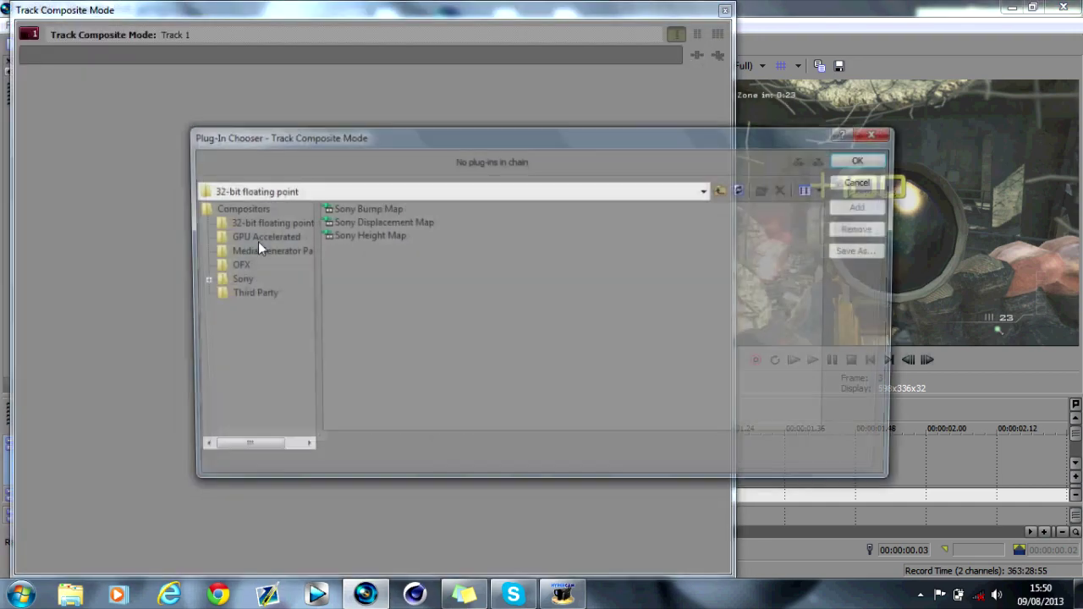
click(373, 222)
click(865, 207)
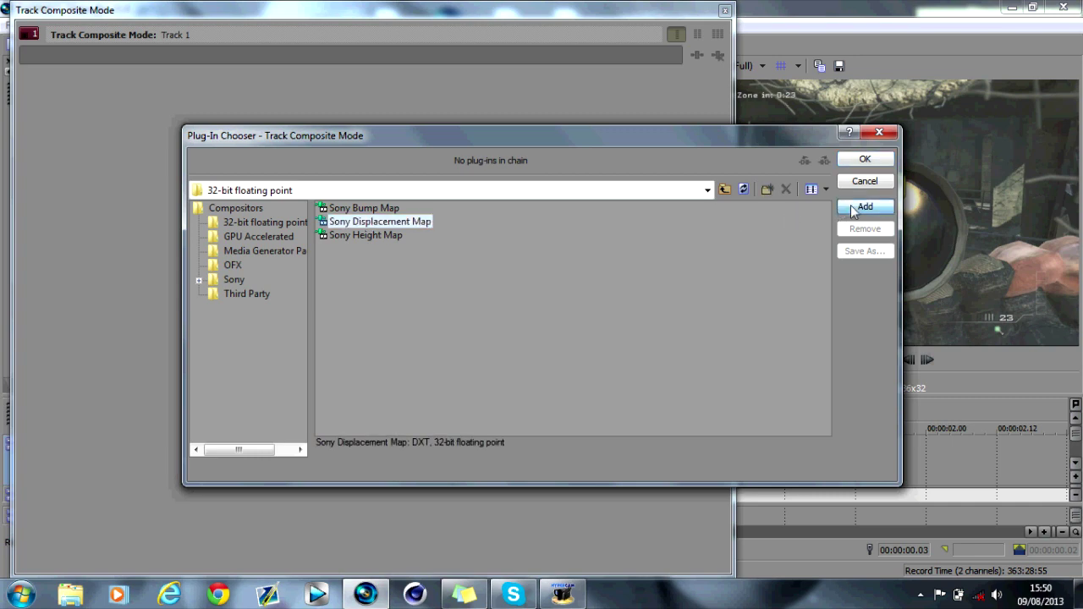
click(865, 160)
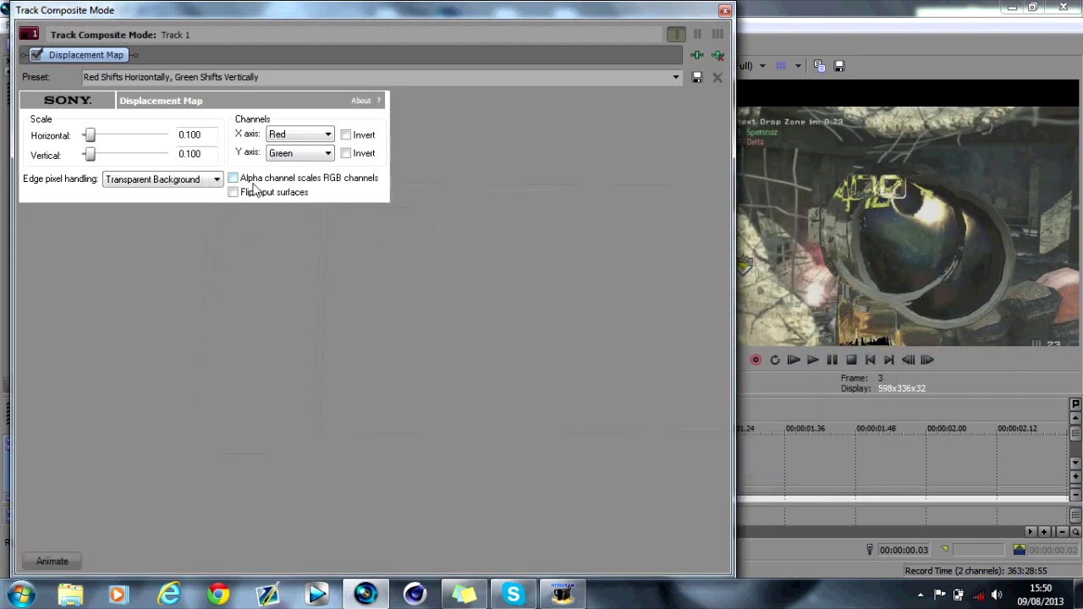
Set edge pixels to Wrap Pixels Around, horizontal scale 0.426 and vertical scale 0.546.
click(209, 180)
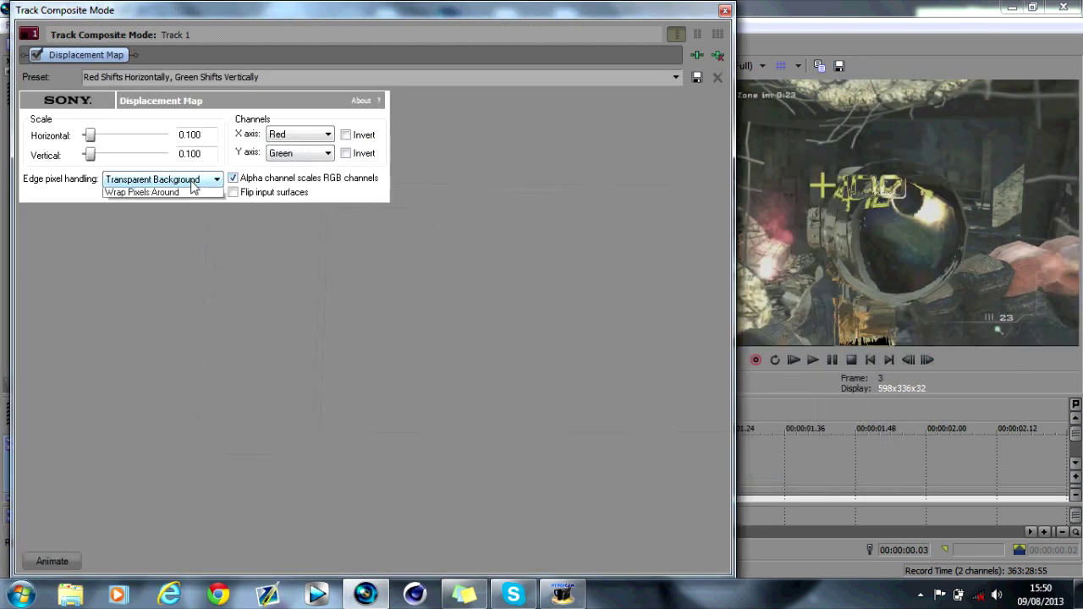
click(177, 202)
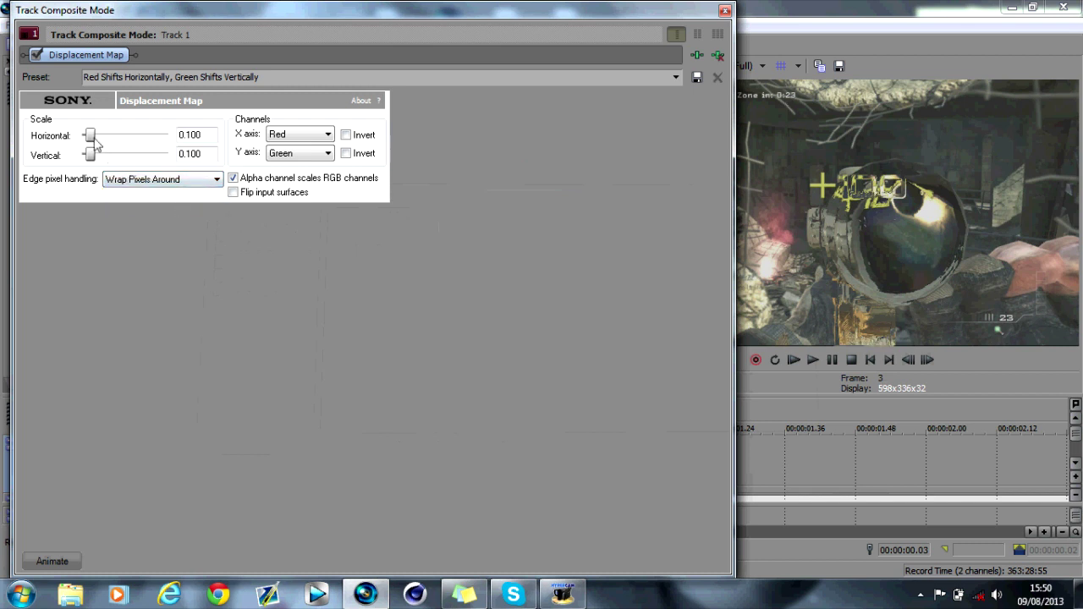
mouse_move(90, 135)
mouse_down()
mouse_move(111, 138)
mouse_move(95, 141)
mouse_up()
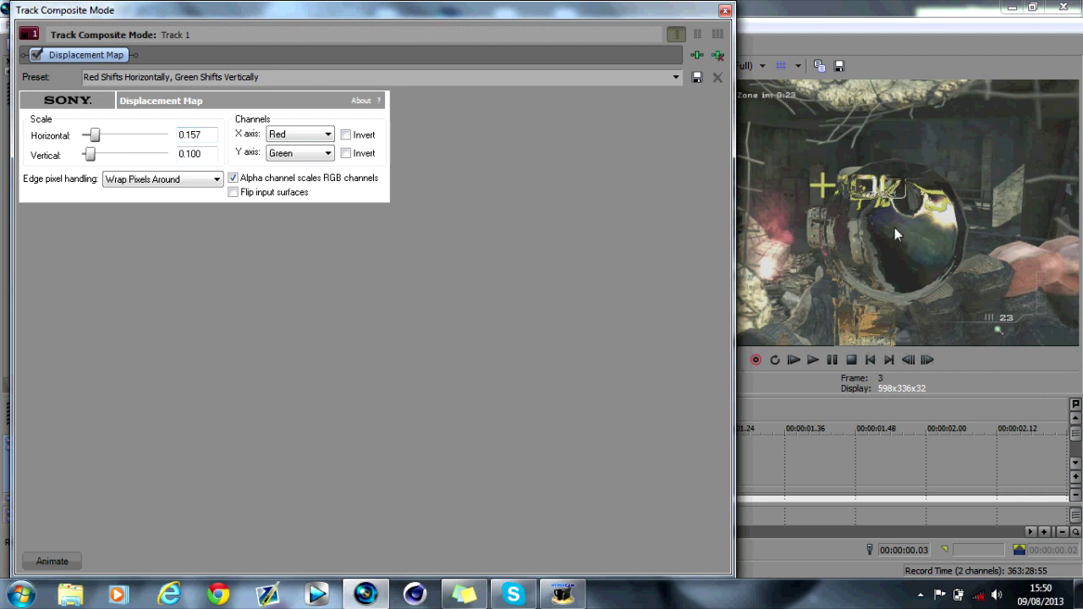
drag(95, 141, 104, 147)
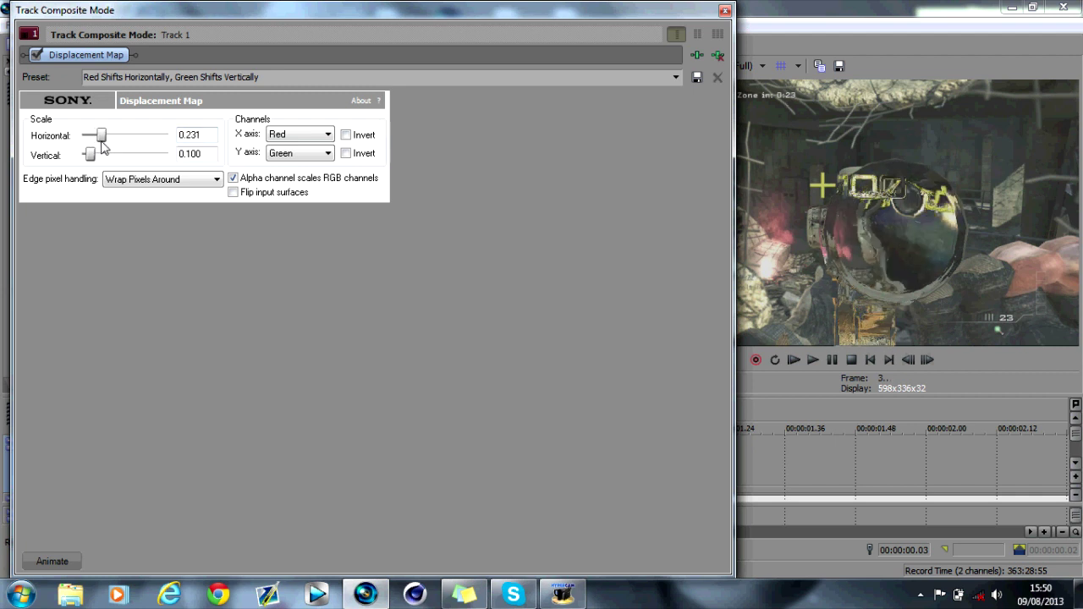
mouse_move(90, 155)
mouse_down()
mouse_move(128, 161)
mouse_move(124, 142)
mouse_up()
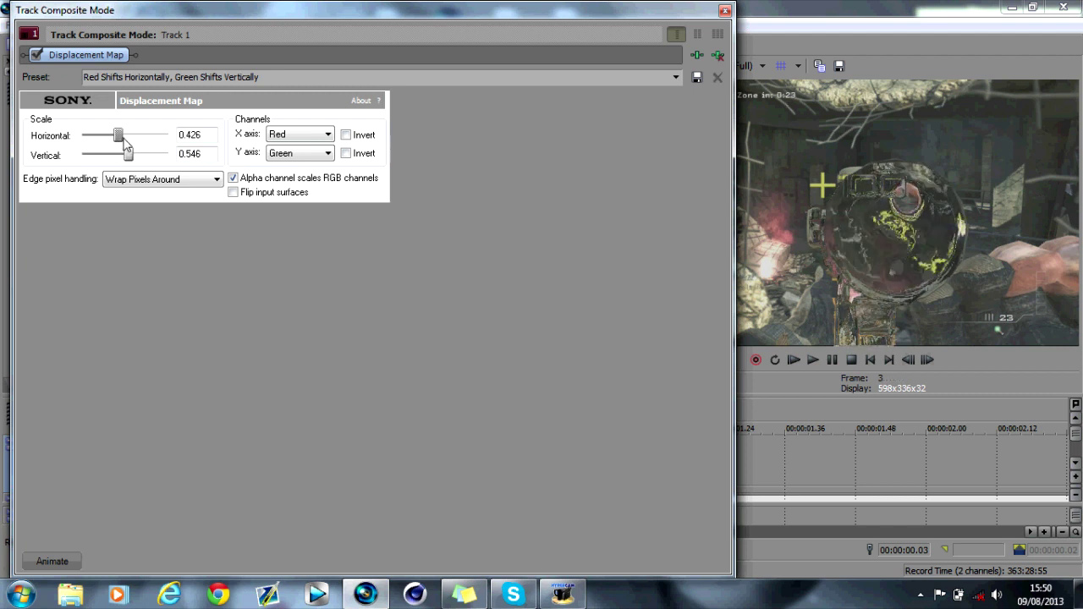
Close the compositor settings, preview frames 1–4 of the displacement, and reopen Event Pan/Crop.
click(725, 10)
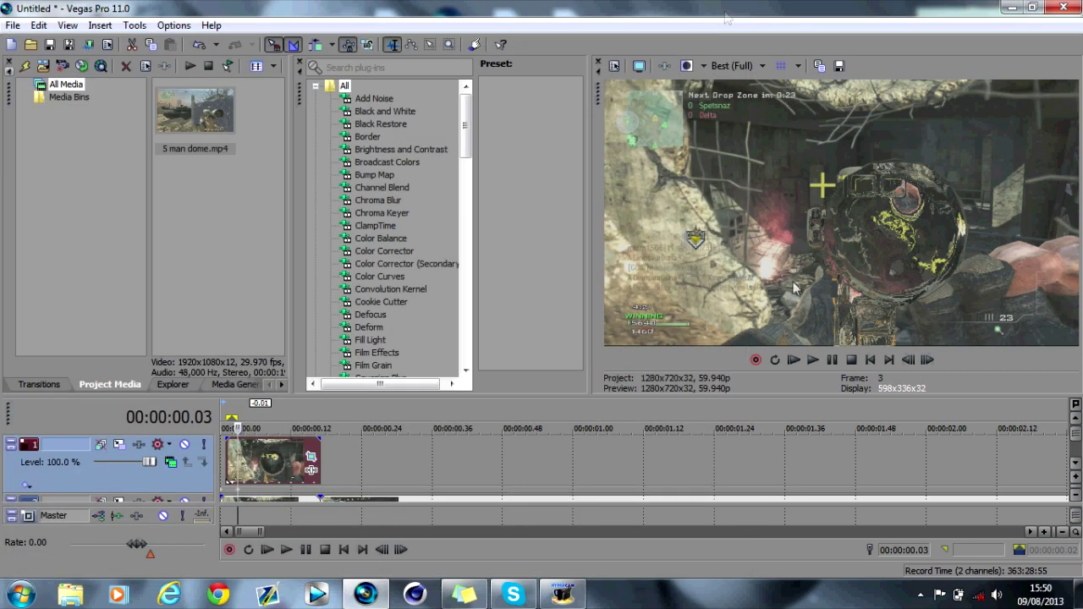
click(908, 360)
click(909, 360)
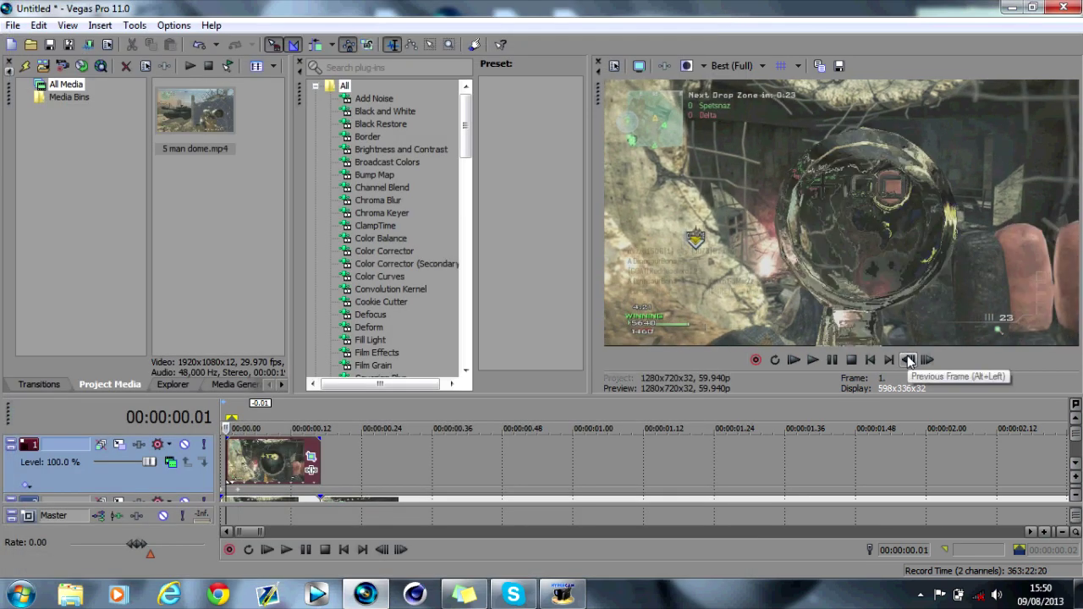
click(928, 360)
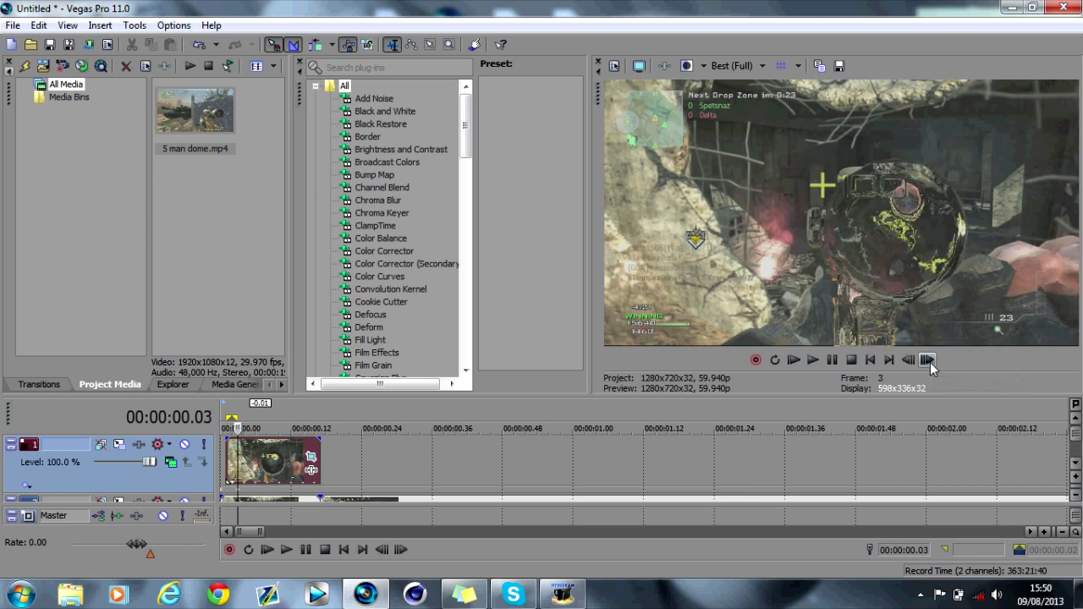
click(908, 360)
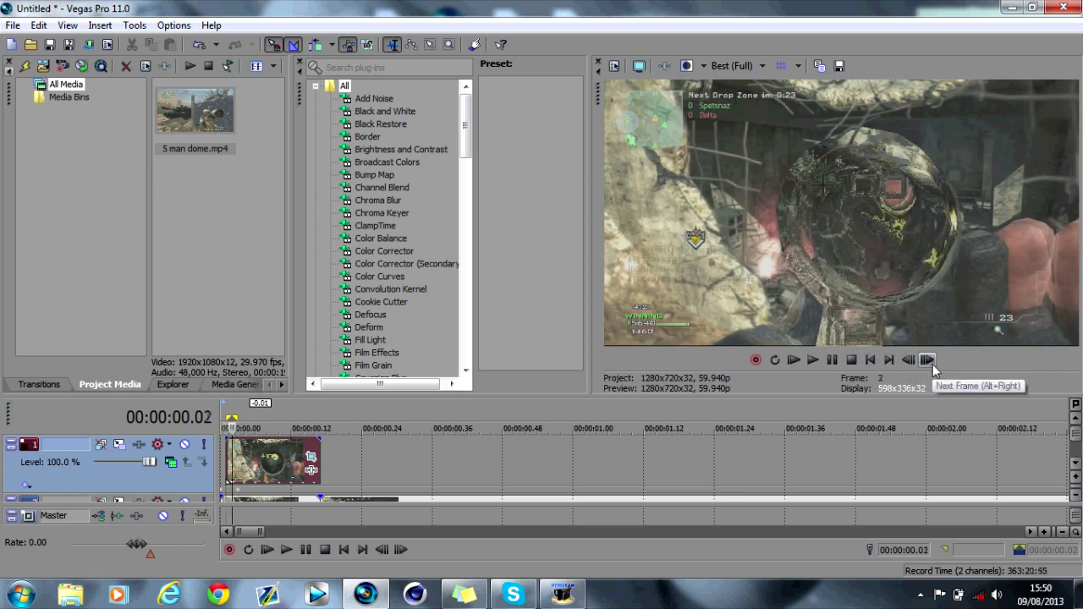
click(927, 360)
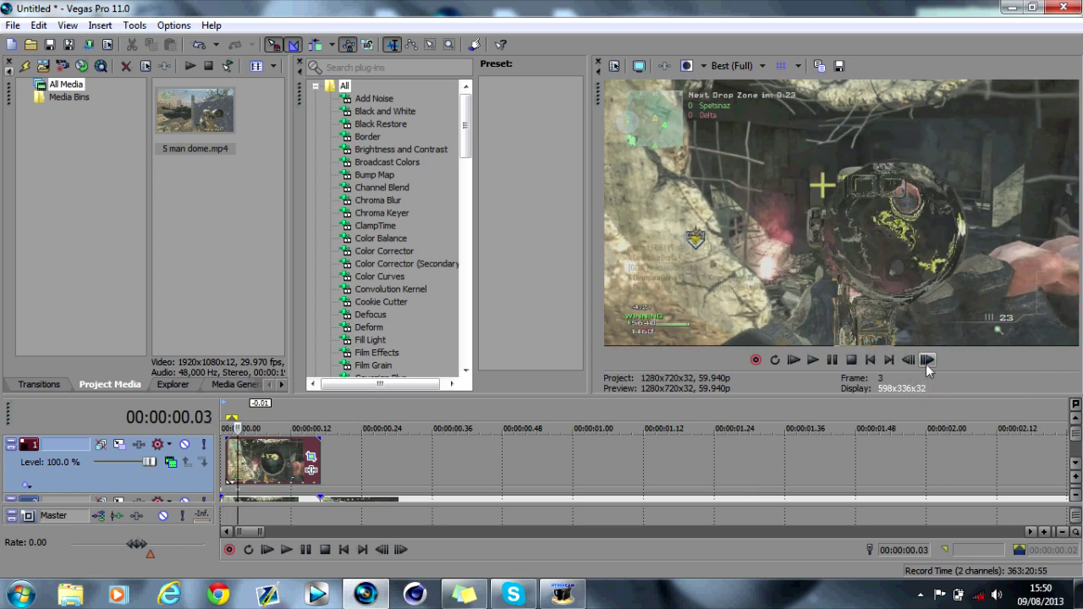
click(927, 359)
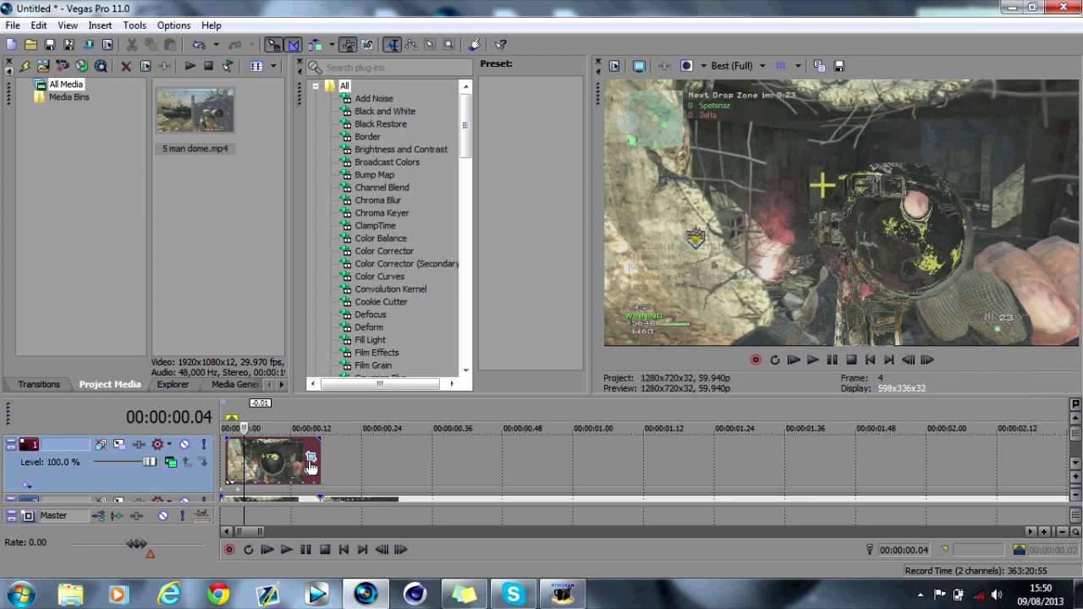
click(310, 458)
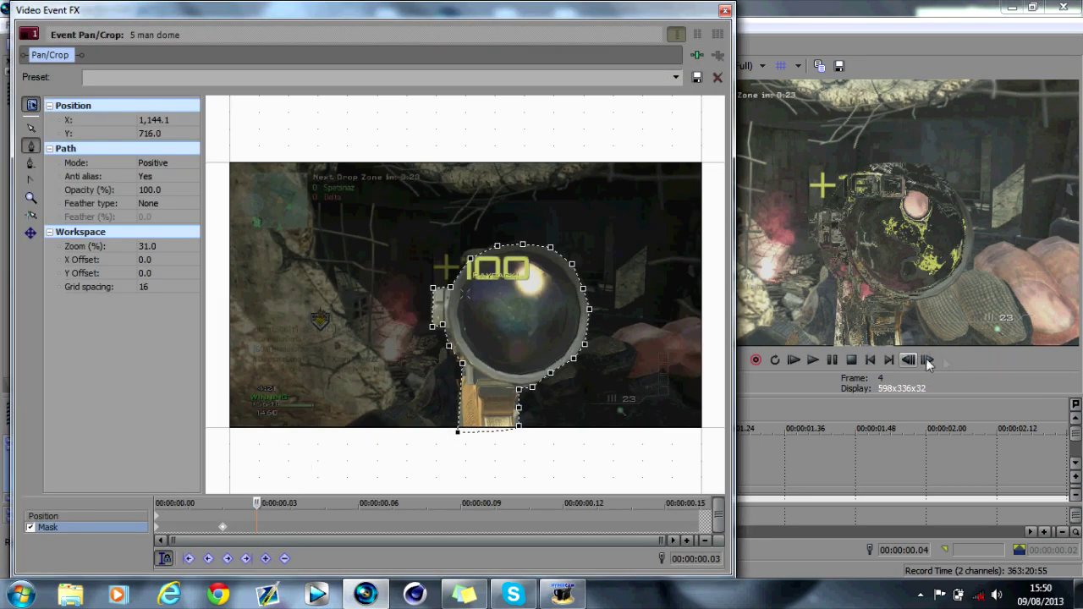
Delete the entire outdated mask at frame 5.
click(928, 360)
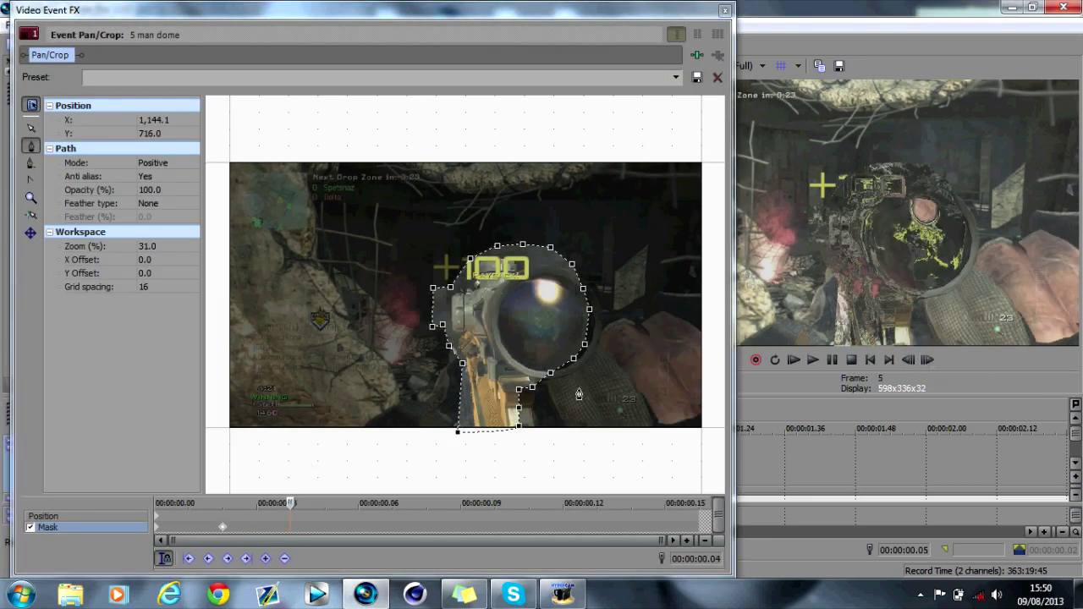
right_click(476, 367)
mouse_move(511, 423)
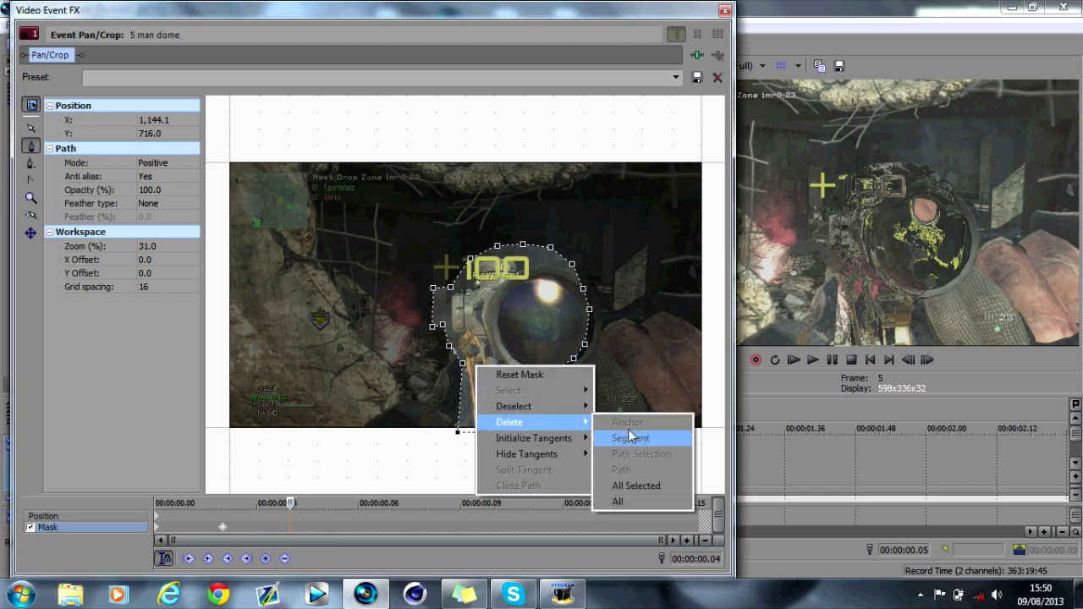
click(642, 503)
Draw a new closed Bezier mask around the moved scope and gun on frame 5.
click(473, 431)
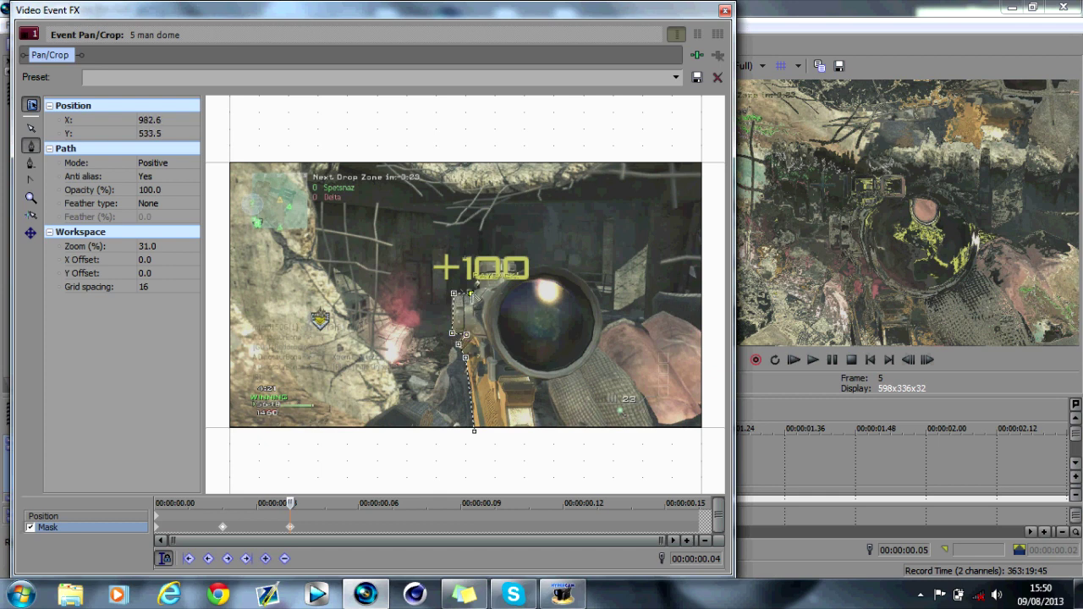
click(514, 258)
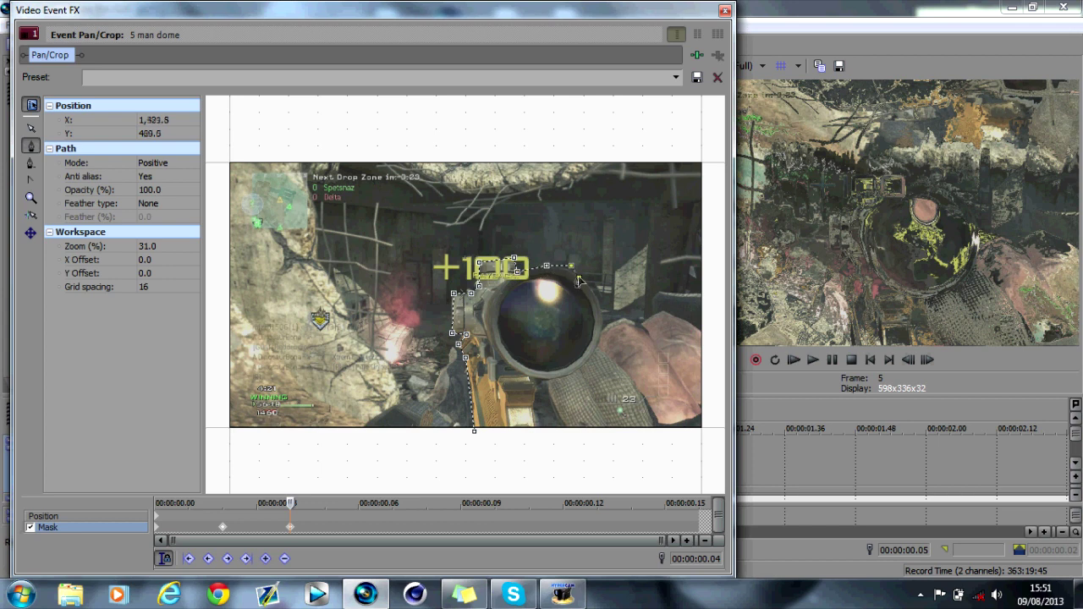
click(579, 278)
click(603, 335)
click(586, 366)
click(541, 438)
click(475, 432)
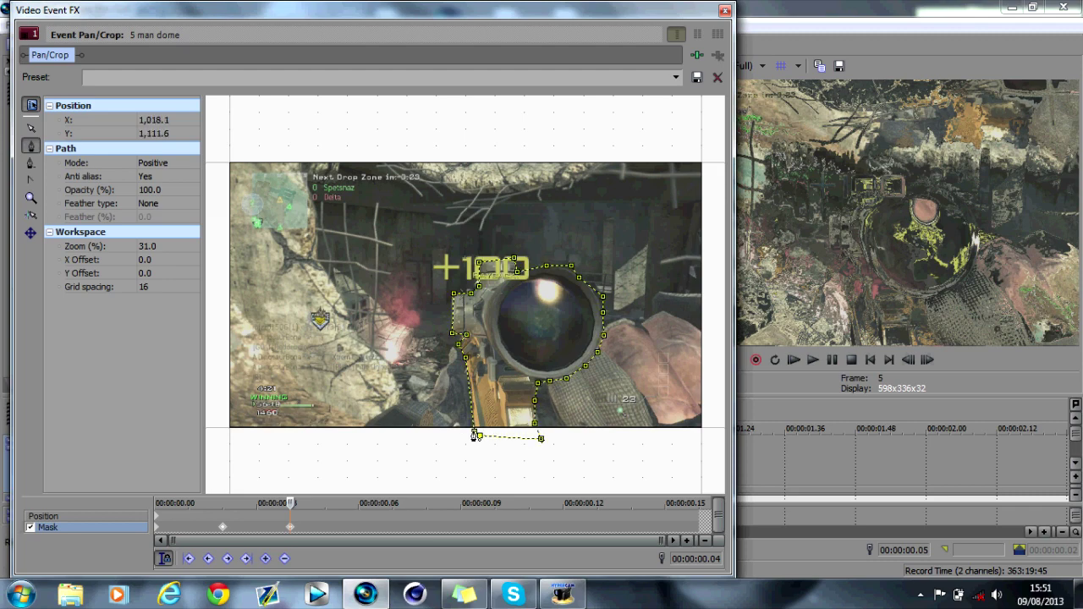
click(477, 437)
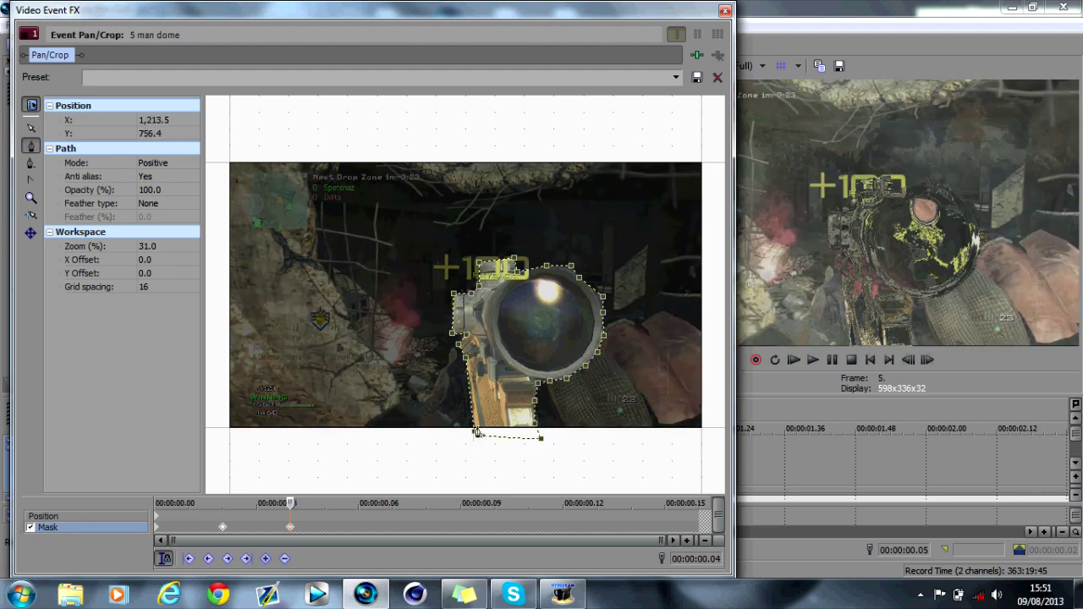
Compare the masks on frames 1 and 5, then close Video Event FX.
click(909, 362)
click(909, 361)
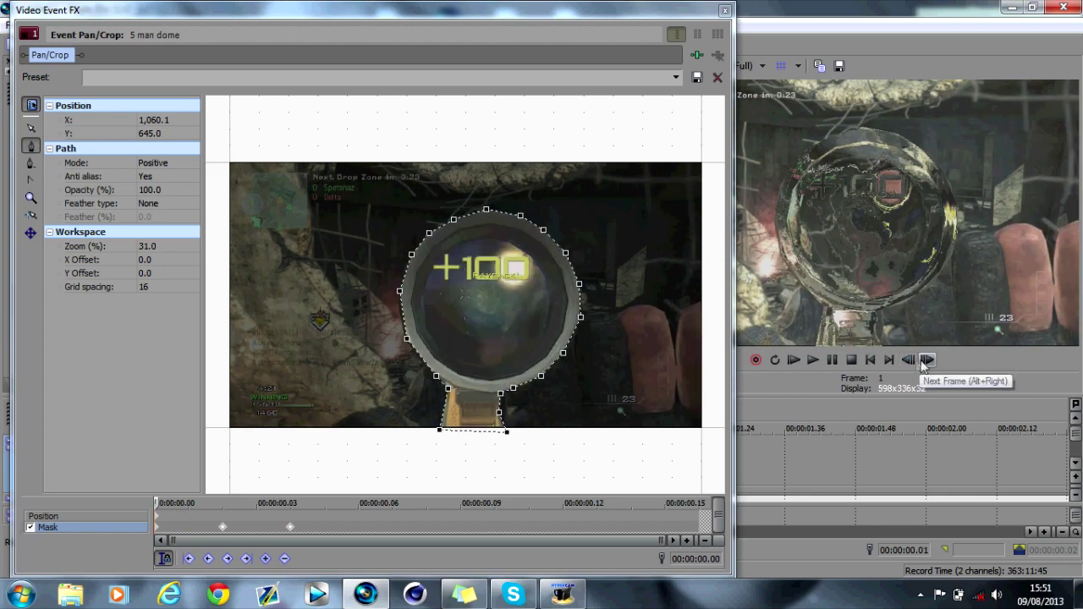
click(926, 361)
click(926, 361)
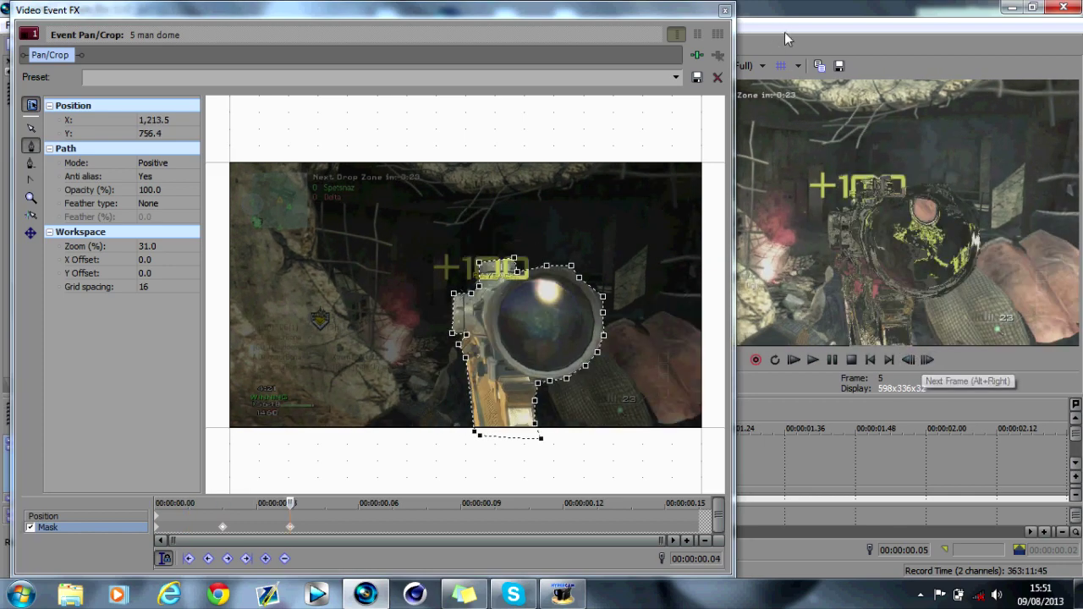
click(762, 30)
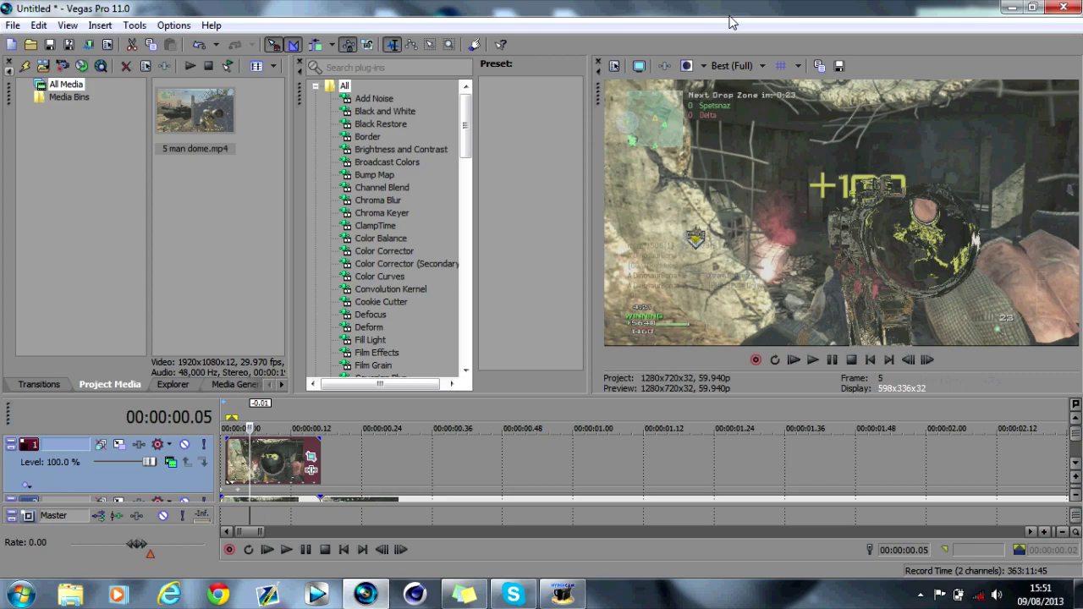